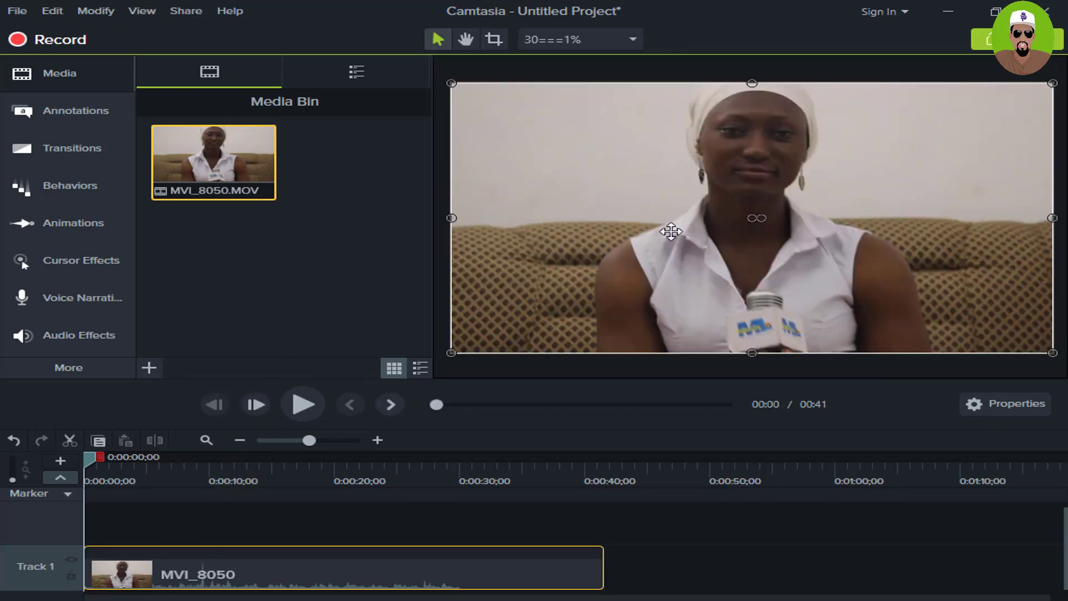
# Step: Add a Blur annotation over the woman's head and enlarge it to cover her face down to the collar
pyautogui.scroll(-3, 825, 289)
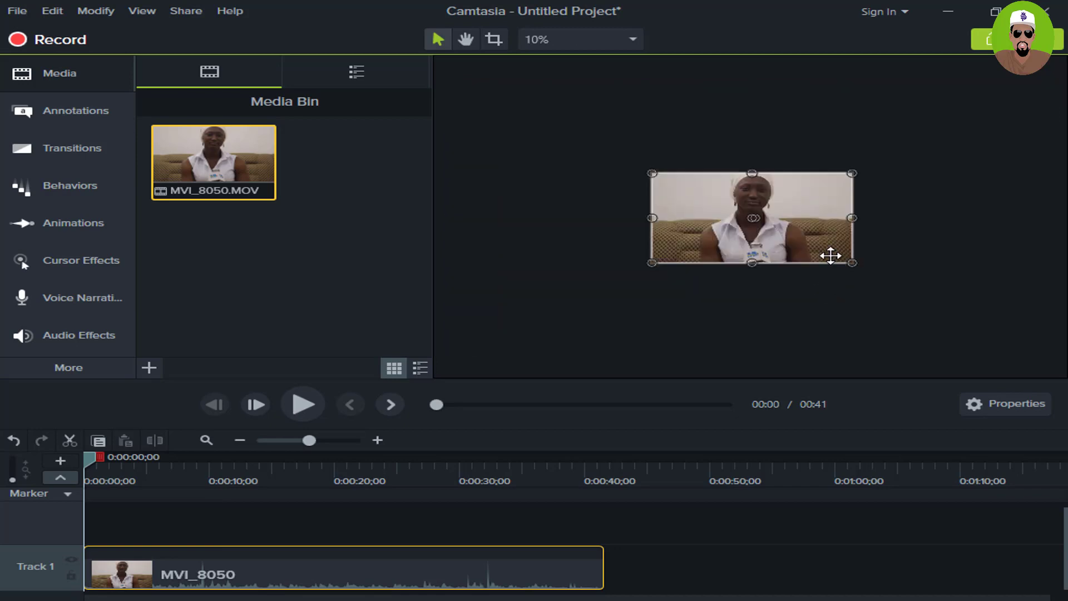
pyautogui.scroll(3, 802, 289)
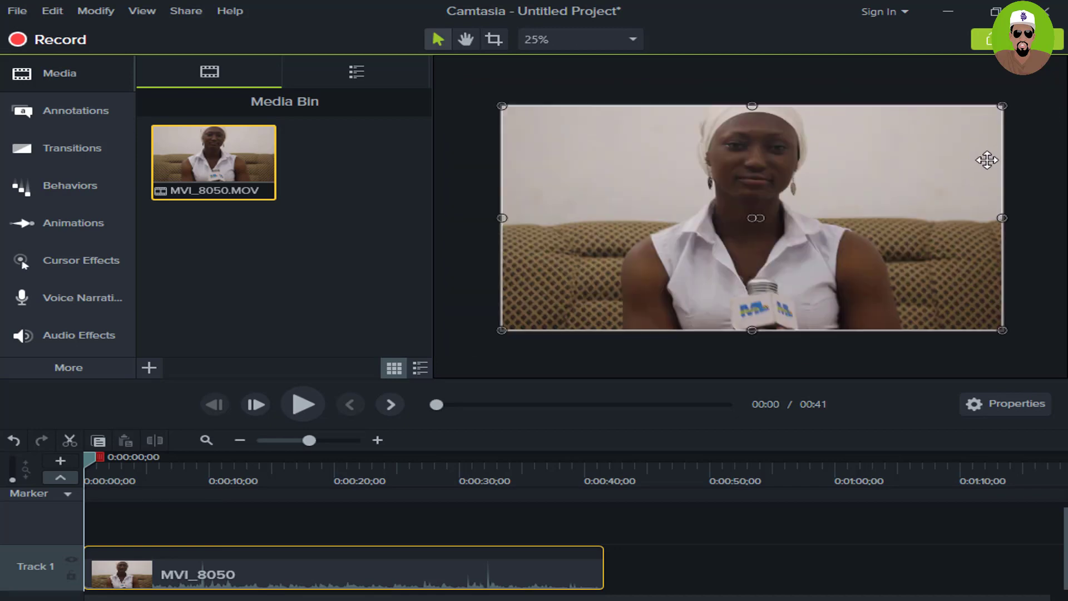
pyautogui.click(1040, 122)
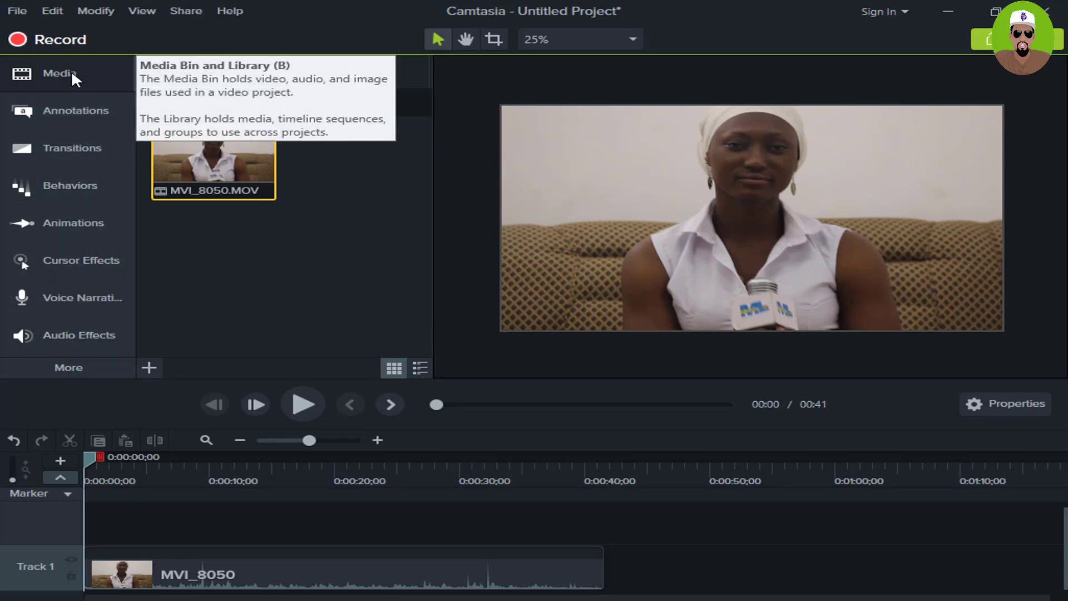
pyautogui.click(76, 111)
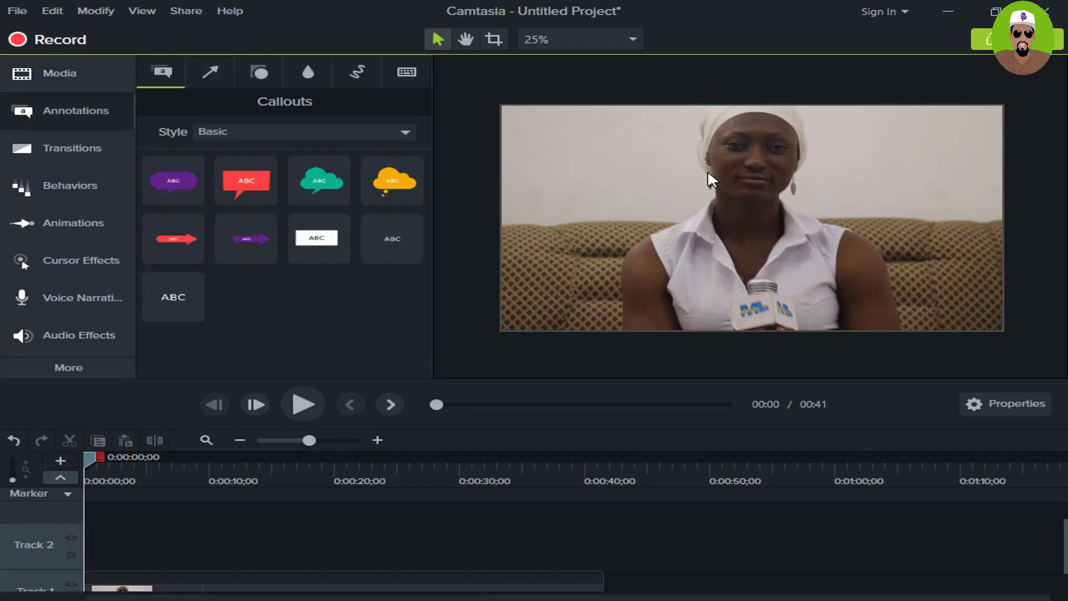
pyautogui.click(70, 108)
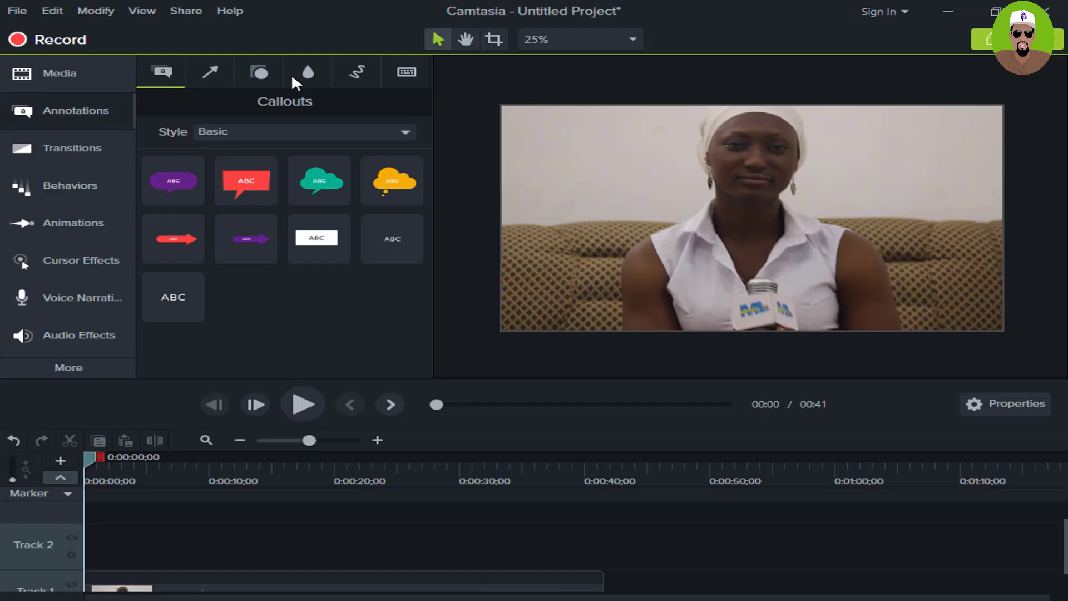
pyautogui.click(305, 75)
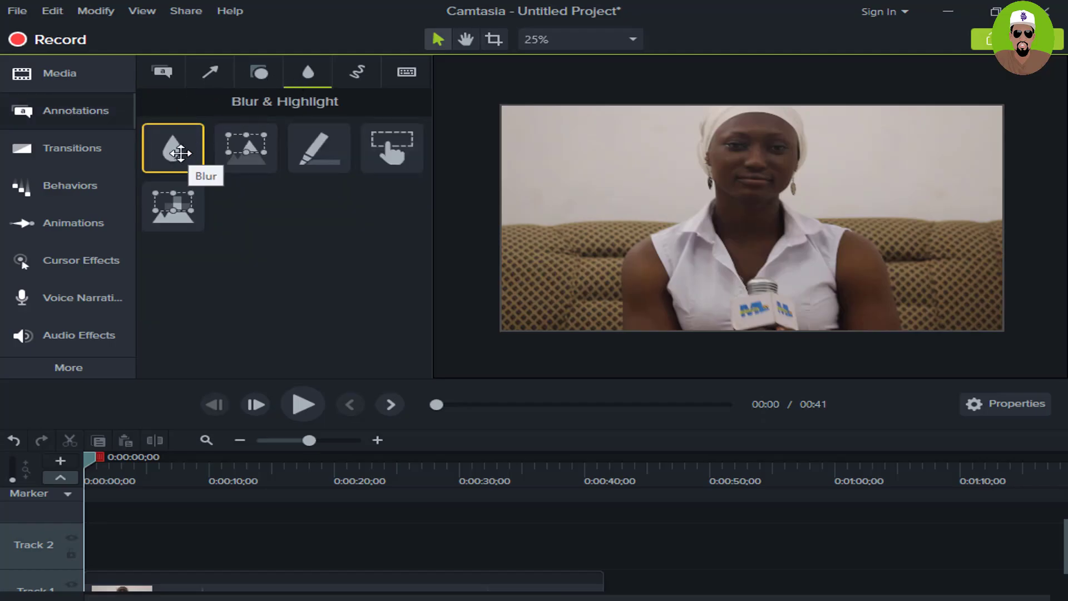
pyautogui.moveTo(173, 154); pyautogui.dragTo(744, 134)
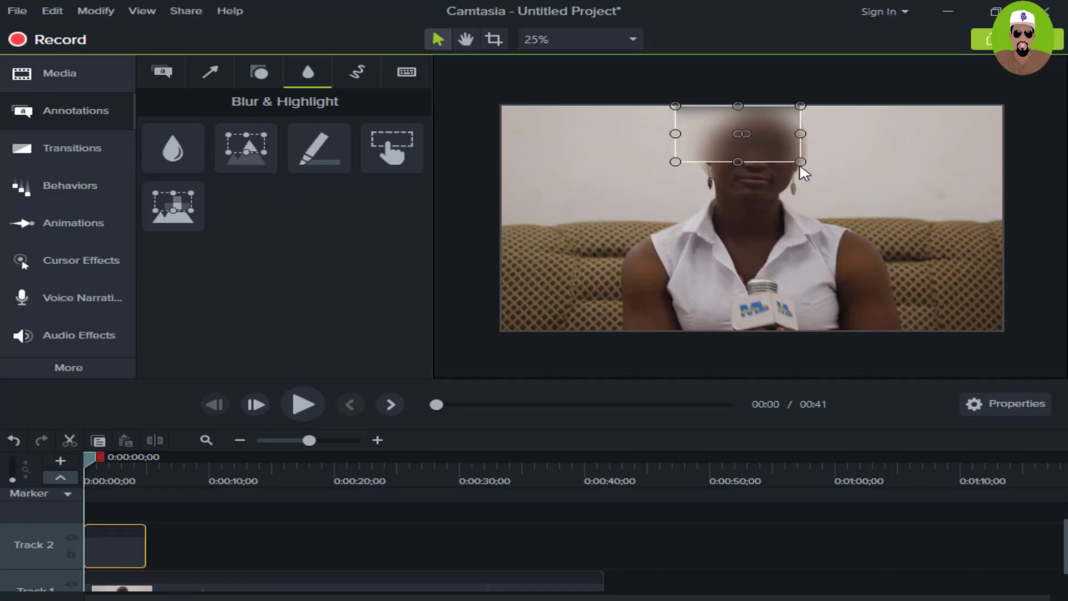
pyautogui.moveTo(801, 163); pyautogui.dragTo(937, 225)
pyautogui.moveTo(853, 215); pyautogui.dragTo(810, 209)
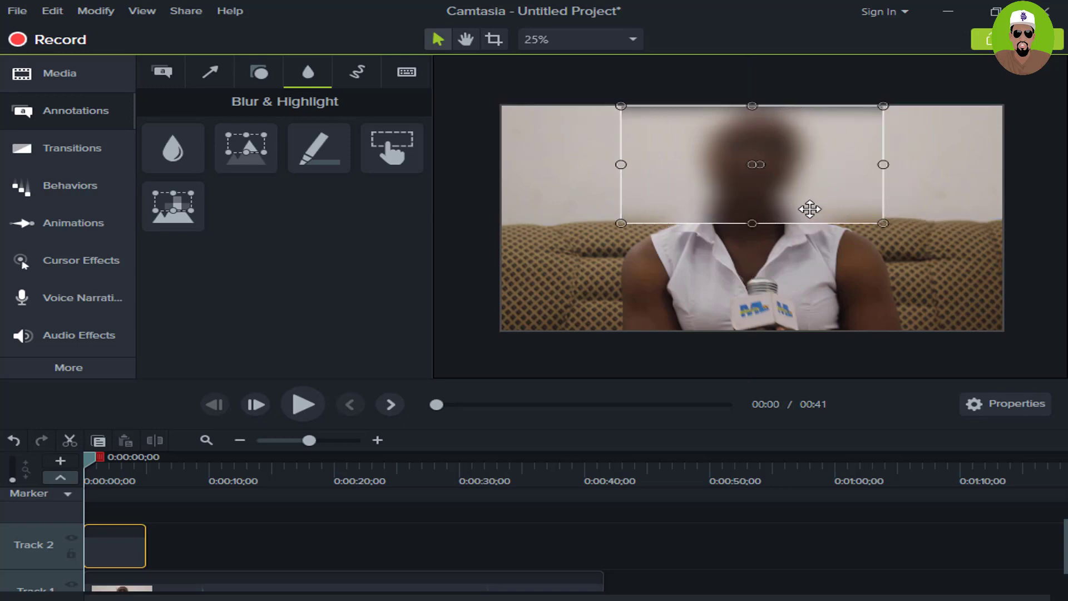
# Step: Try other intensity values for the blur, ending at the maximum of 100
pyautogui.click(998, 396)
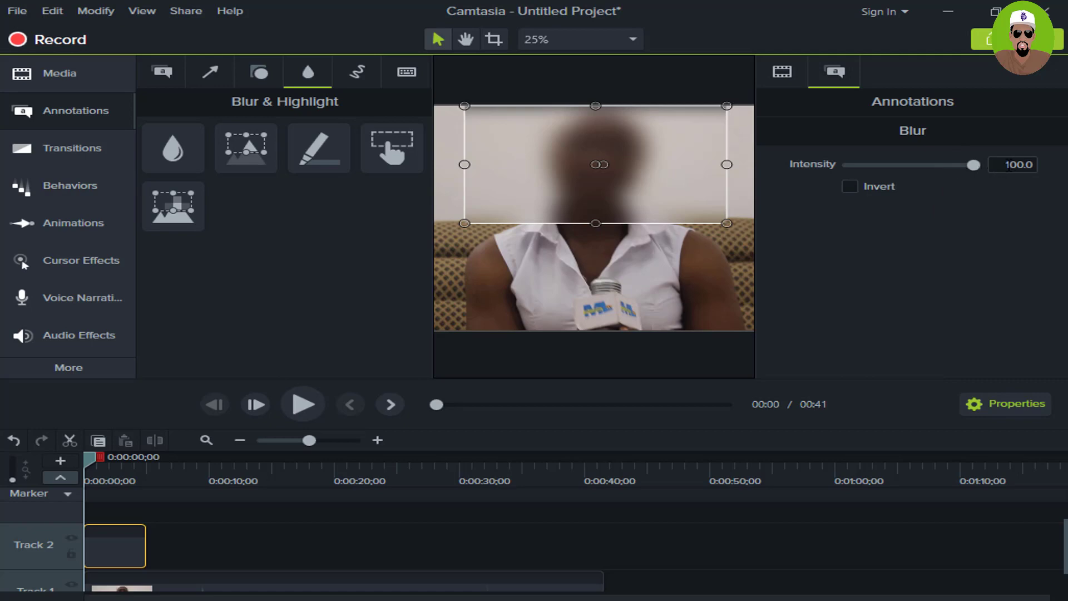
pyautogui.click(1008, 166)
pyautogui.press('5')
pyautogui.click(1004, 167)
pyautogui.write('0')
pyautogui.click(922, 266)
pyautogui.moveTo(972, 165); pyautogui.dragTo(1025, 180)
pyautogui.click(994, 406)
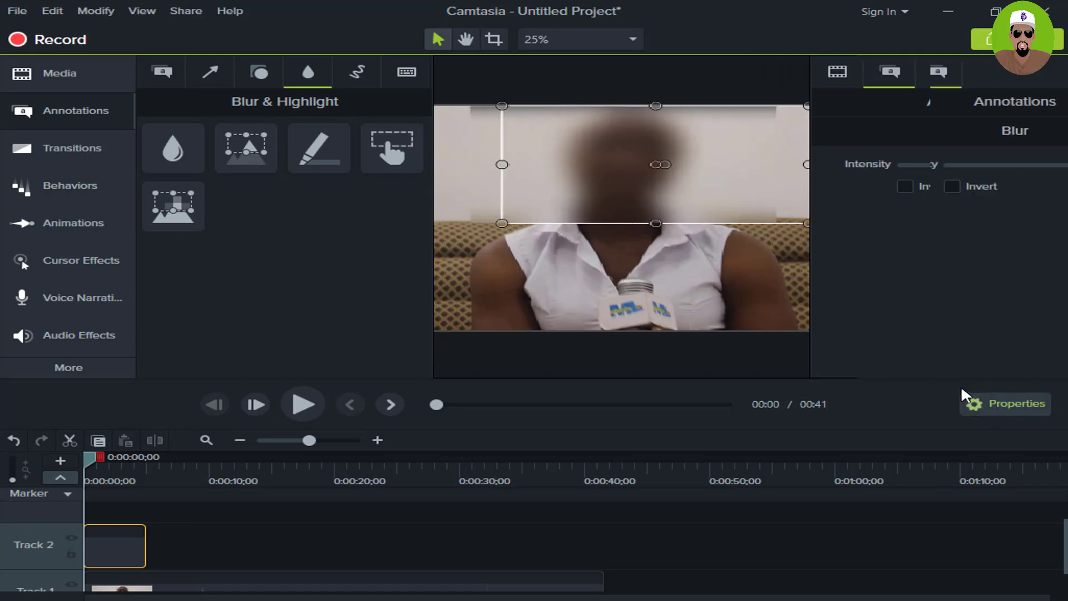
pyautogui.click(1050, 241)
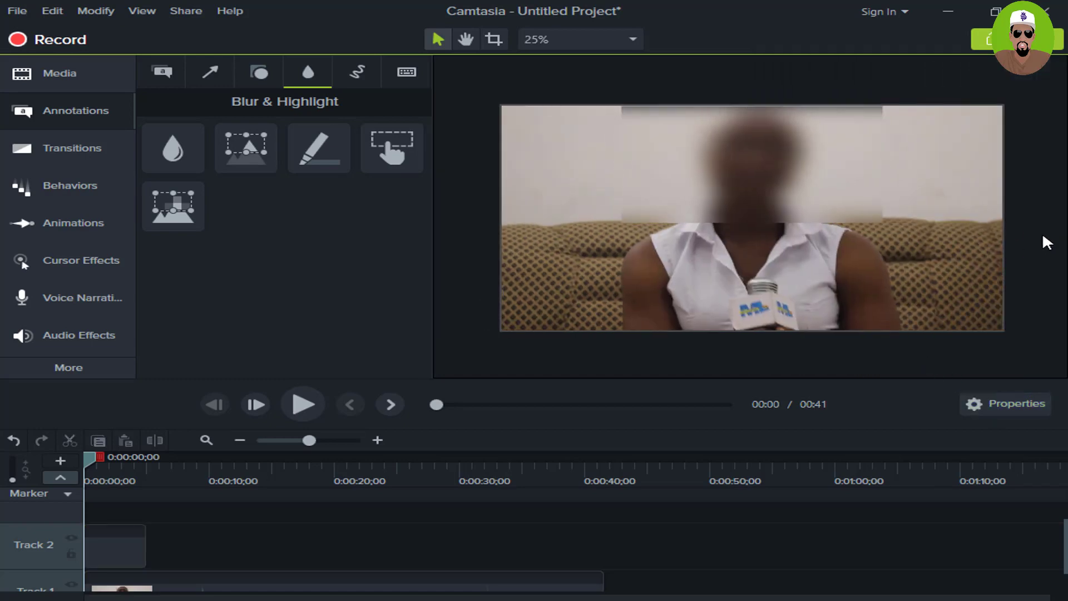
# Step: Preview the blur and extend it on Track 2 to the end of the MVI_8050 clip
pyautogui.press('space')
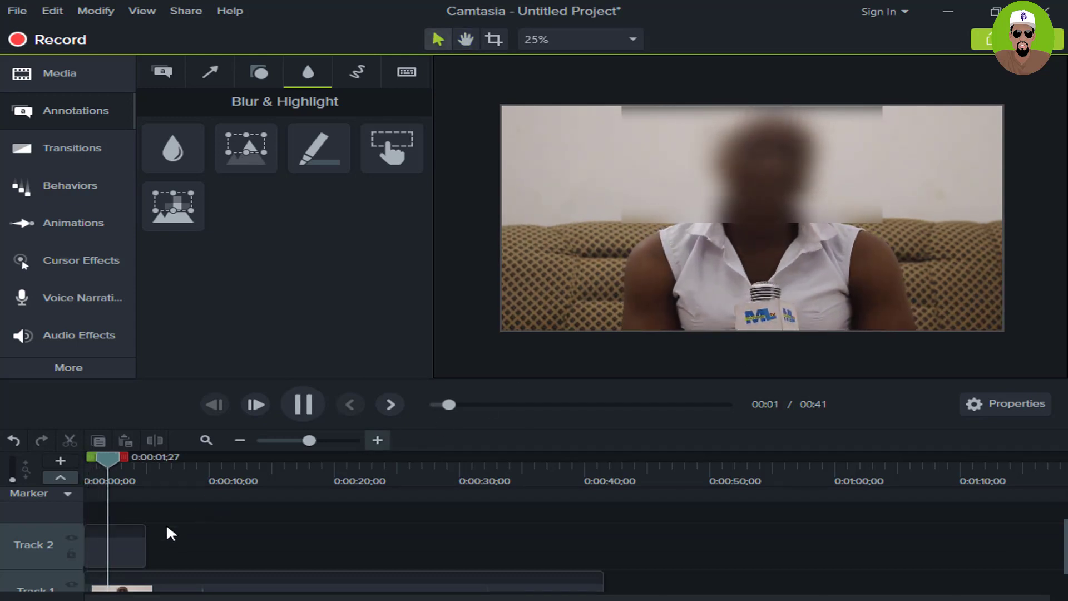
pyautogui.click(139, 545)
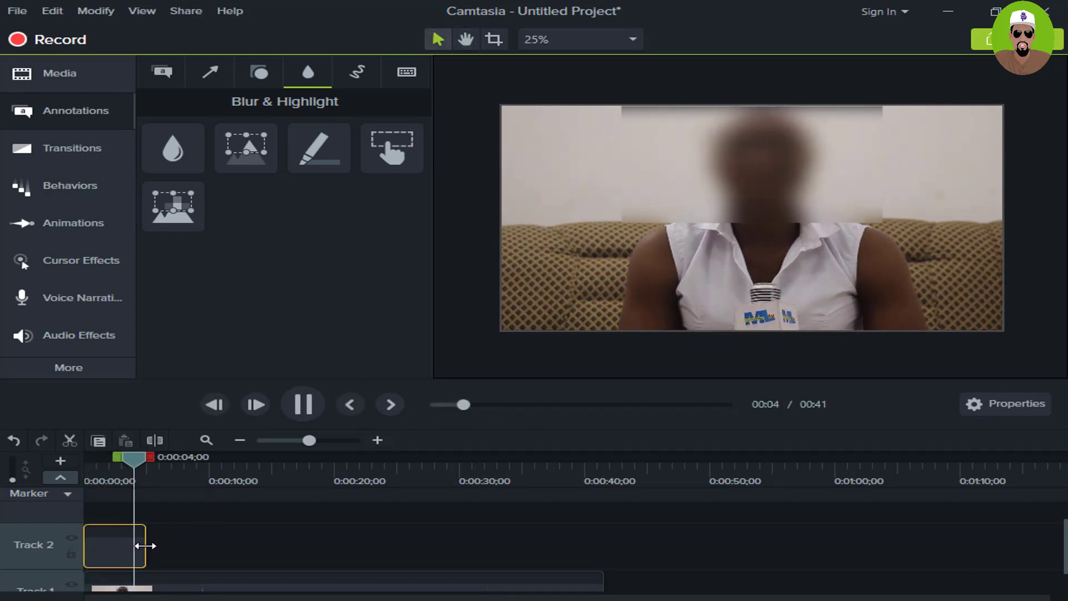
pyautogui.moveTo(145, 544); pyautogui.dragTo(612, 545)
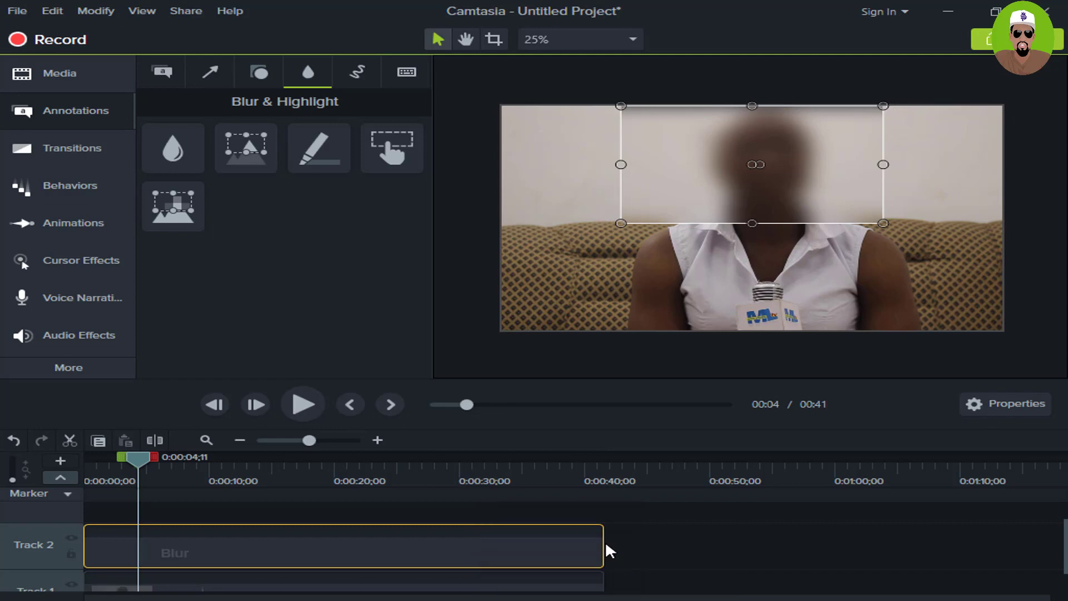
# Step: Play the blurred video through to its end and delete the Blur annotation
pyautogui.press('space')
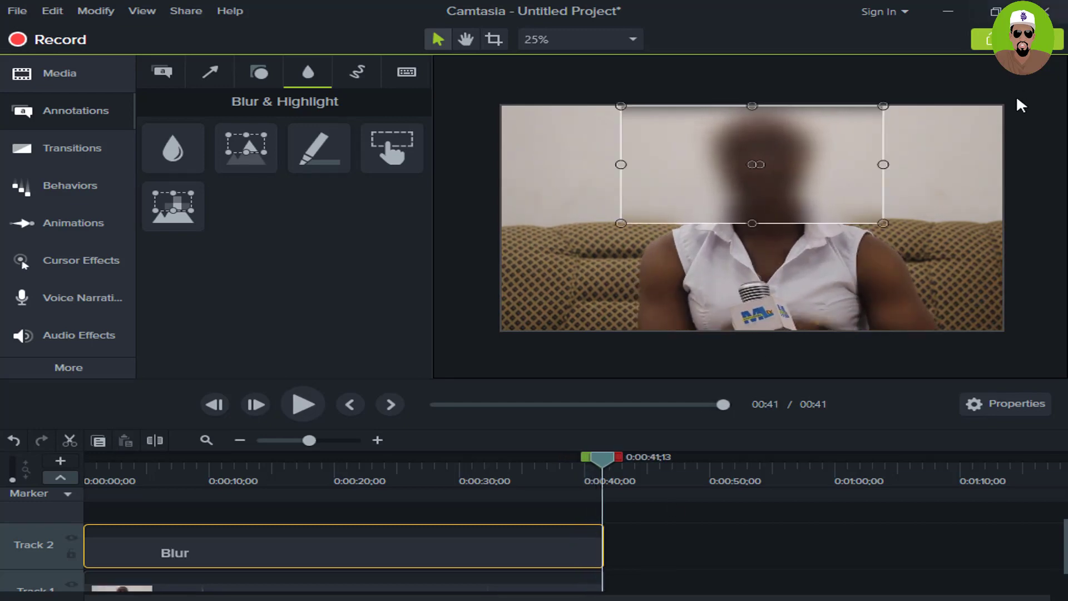
pyautogui.click(1033, 149)
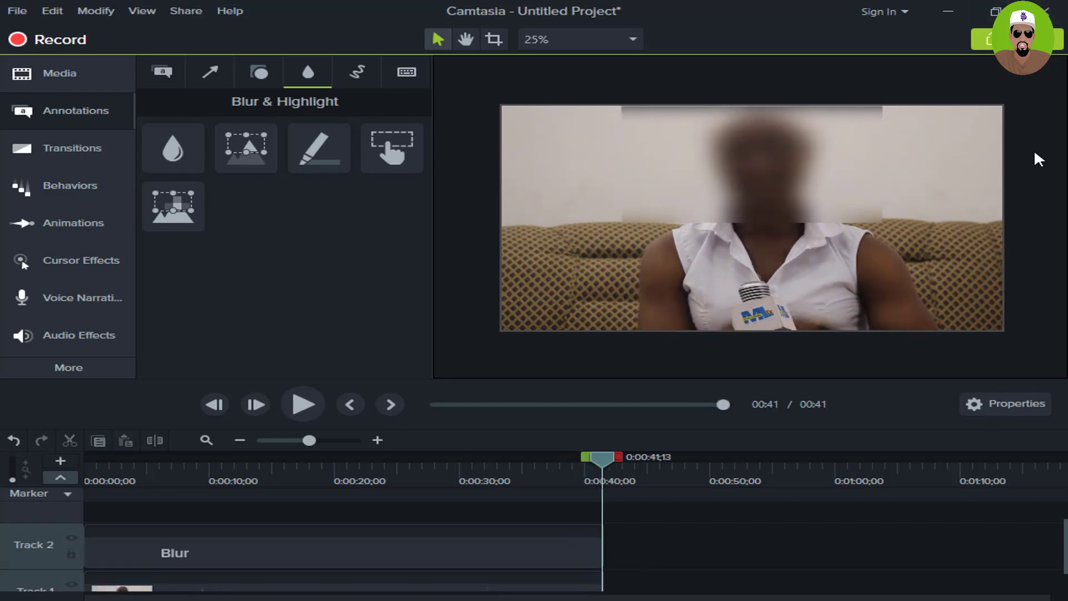
pyautogui.click(768, 173)
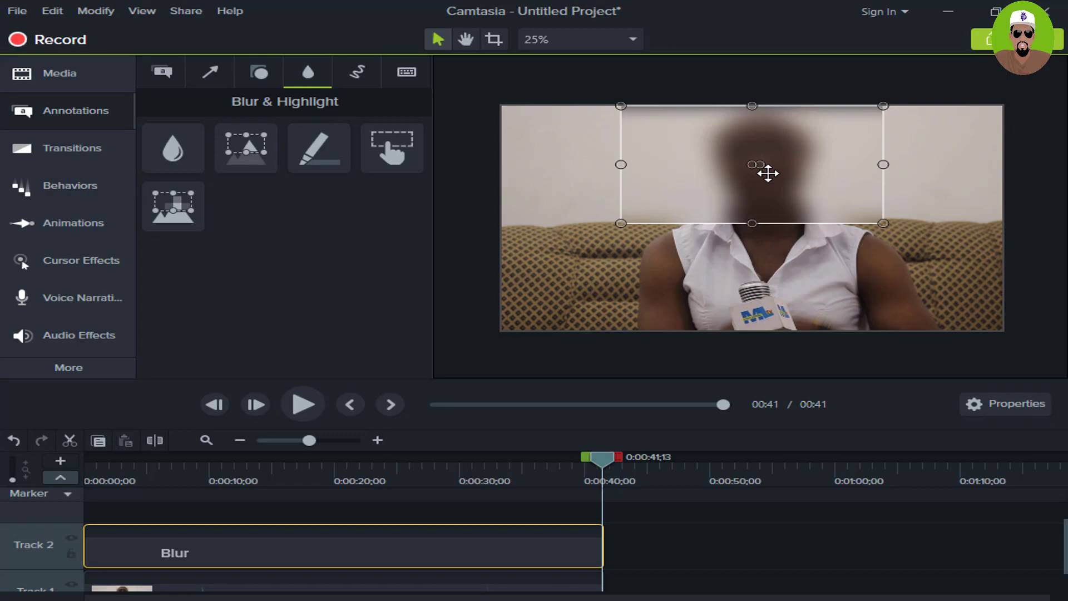
pyautogui.press('Delete')
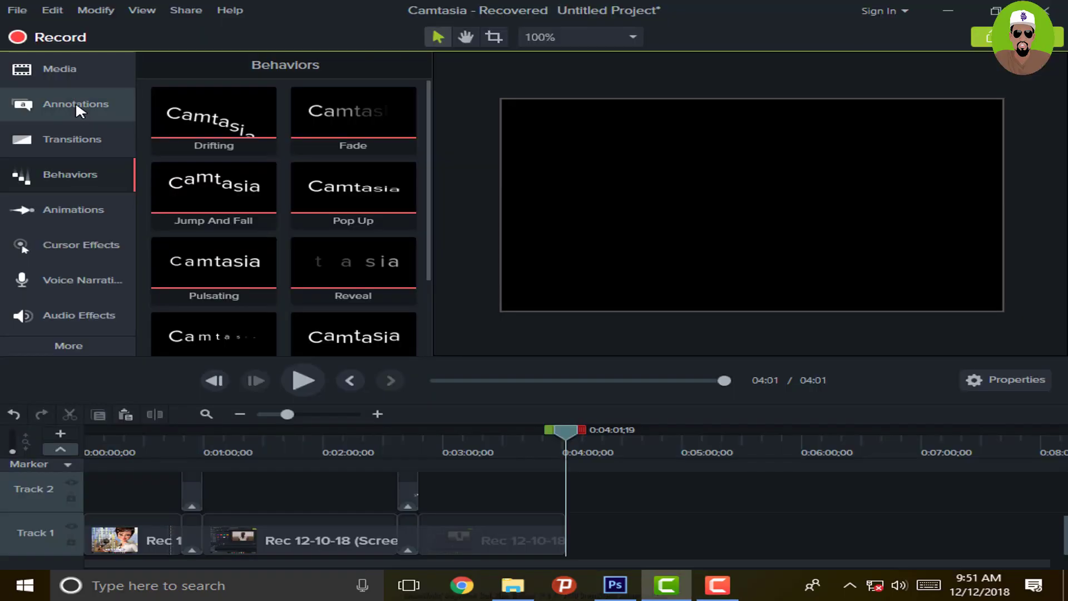
# Step: In the recovered project, add a plain white ABC text callout to the black canvas and enlarge its box
pyautogui.click(75, 102)
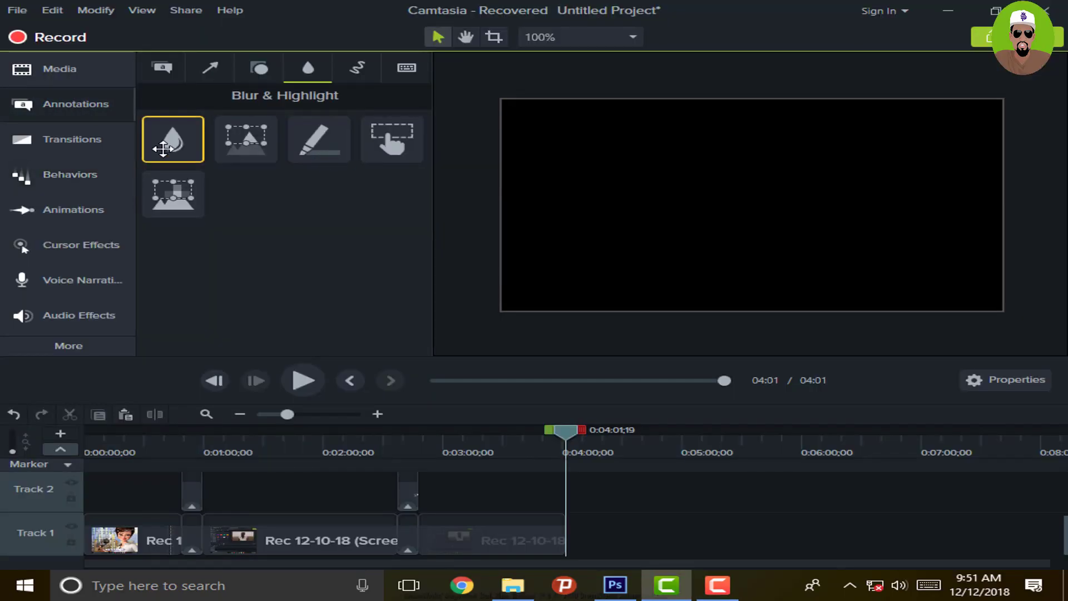
pyautogui.click(162, 71)
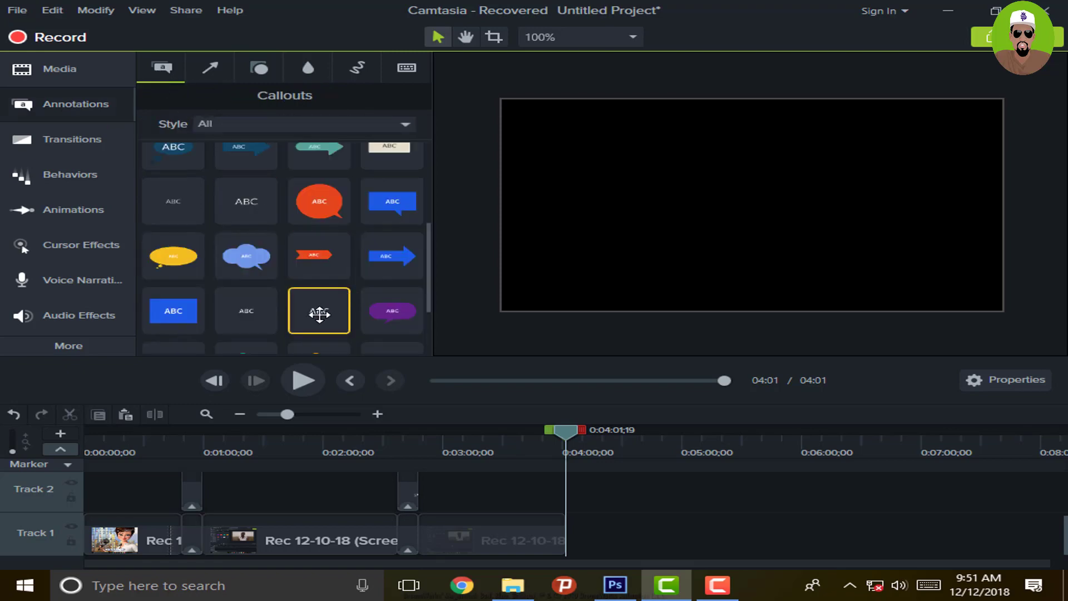
pyautogui.moveTo(600, 230); pyautogui.dragTo(683, 206)
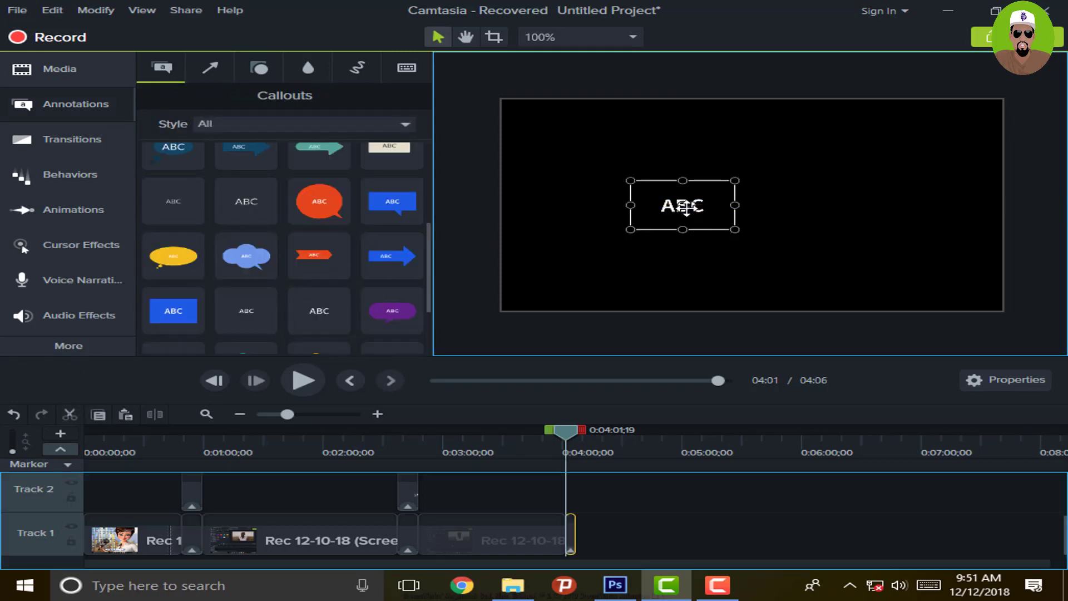
pyautogui.moveTo(736, 230); pyautogui.dragTo(821, 268)
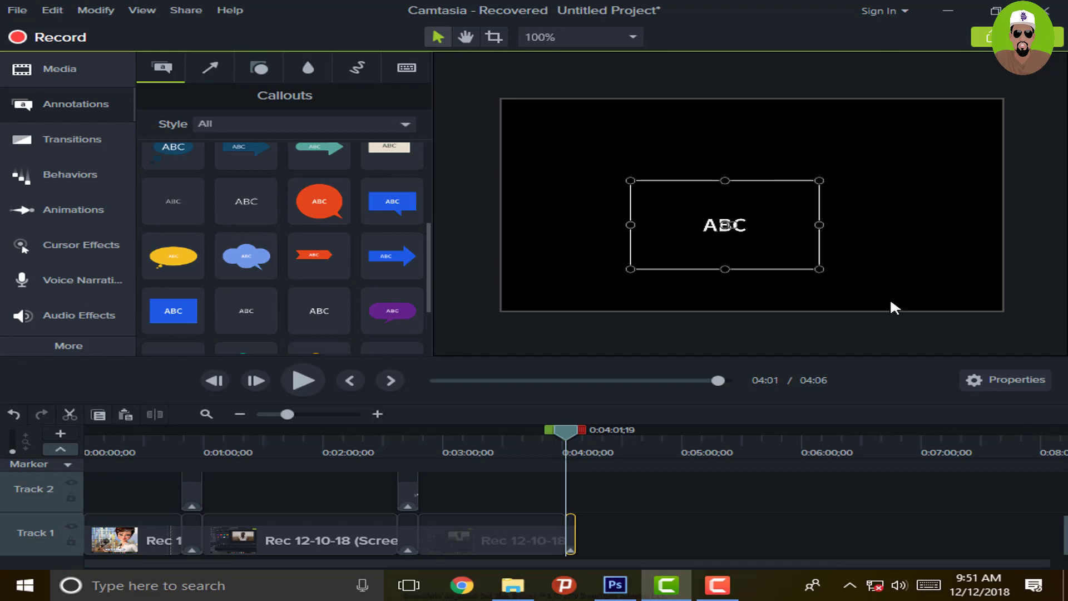
# Step: Set the ABC callout's font size to 200
pyautogui.click(996, 380)
pyautogui.moveTo(939, 170); pyautogui.dragTo(1027, 177)
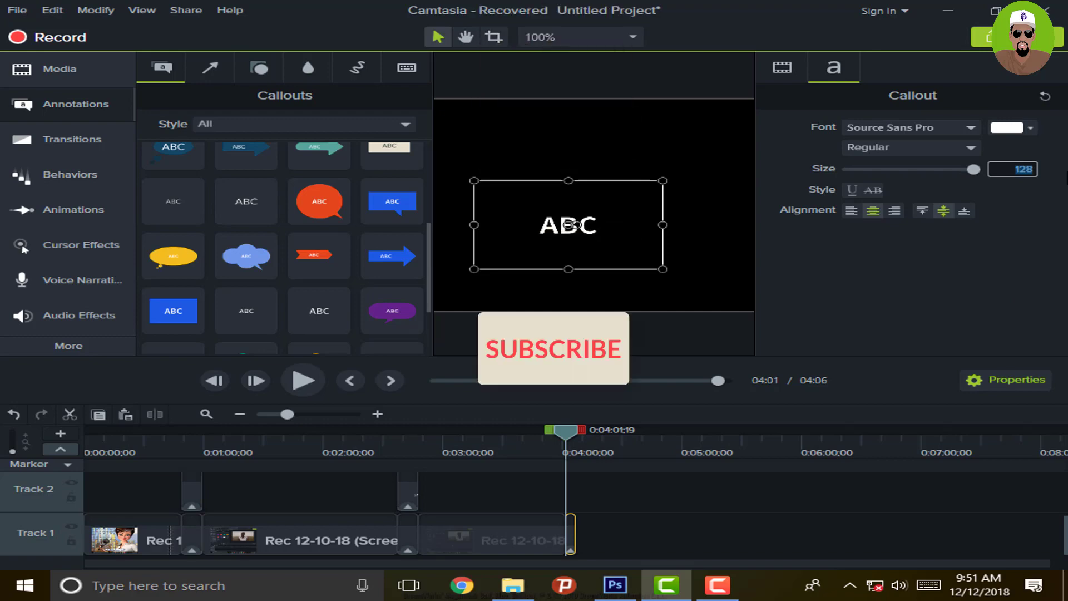
pyautogui.write('200')
pyautogui.press('Return')
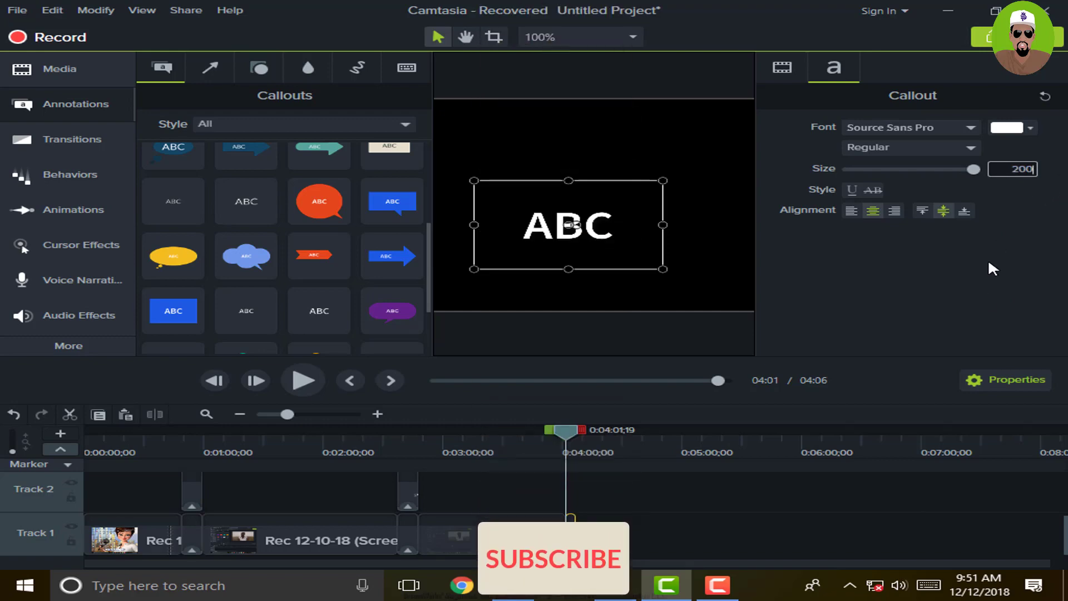
pyautogui.click(1029, 382)
# Step: Enlarge the ABC callout's box to nearly fill the canvas and centre it
pyautogui.moveTo(773, 215); pyautogui.dragTo(785, 189)
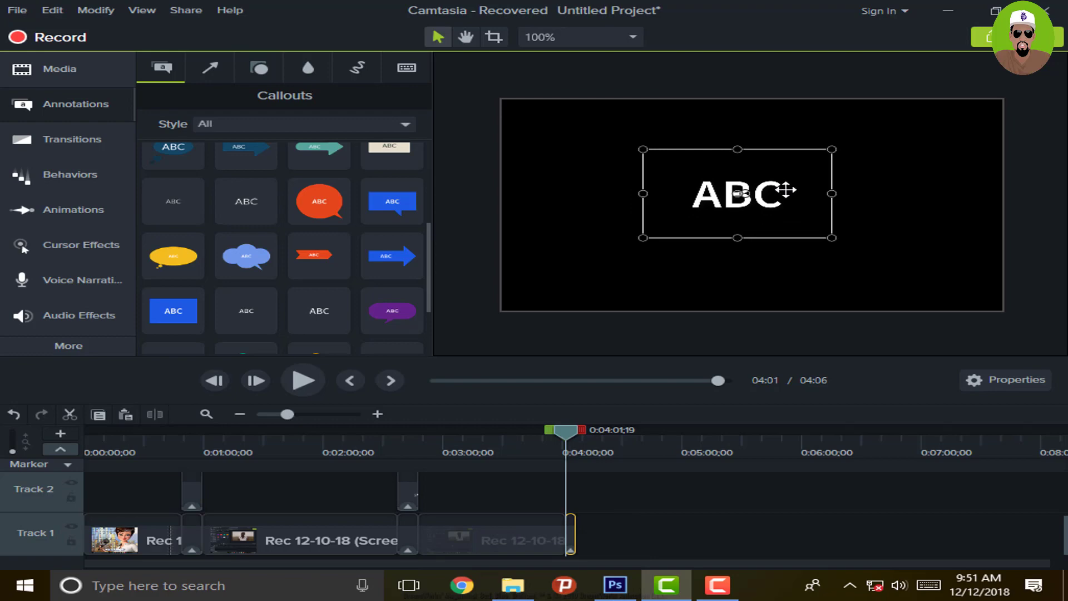
pyautogui.moveTo(833, 238); pyautogui.dragTo(912, 279)
pyautogui.moveTo(797, 232); pyautogui.dragTo(724, 205)
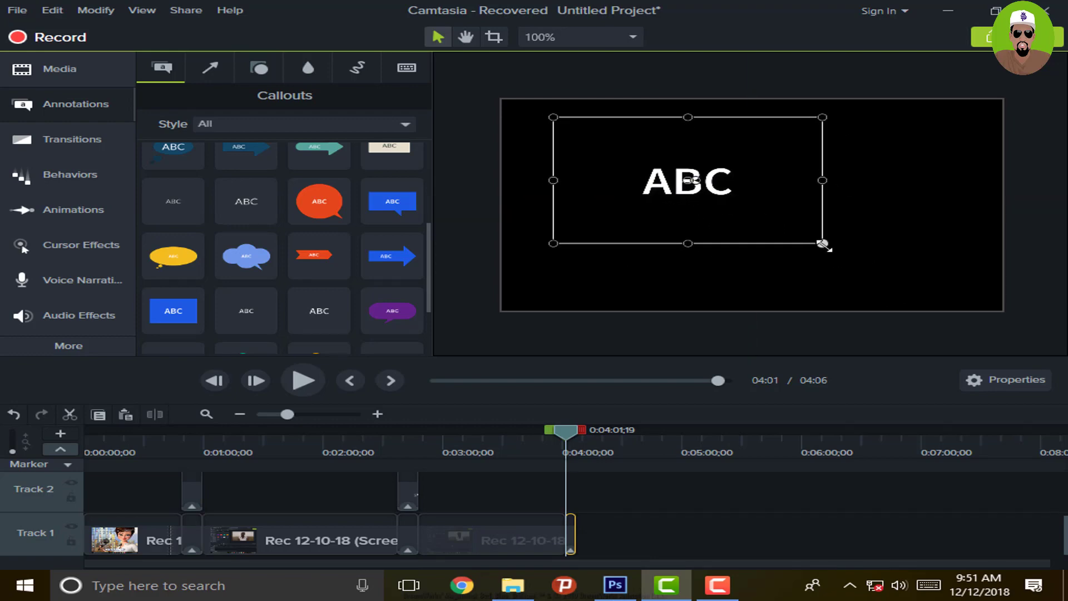
pyautogui.moveTo(822, 243); pyautogui.dragTo(990, 274)
pyautogui.moveTo(908, 246); pyautogui.dragTo(904, 240)
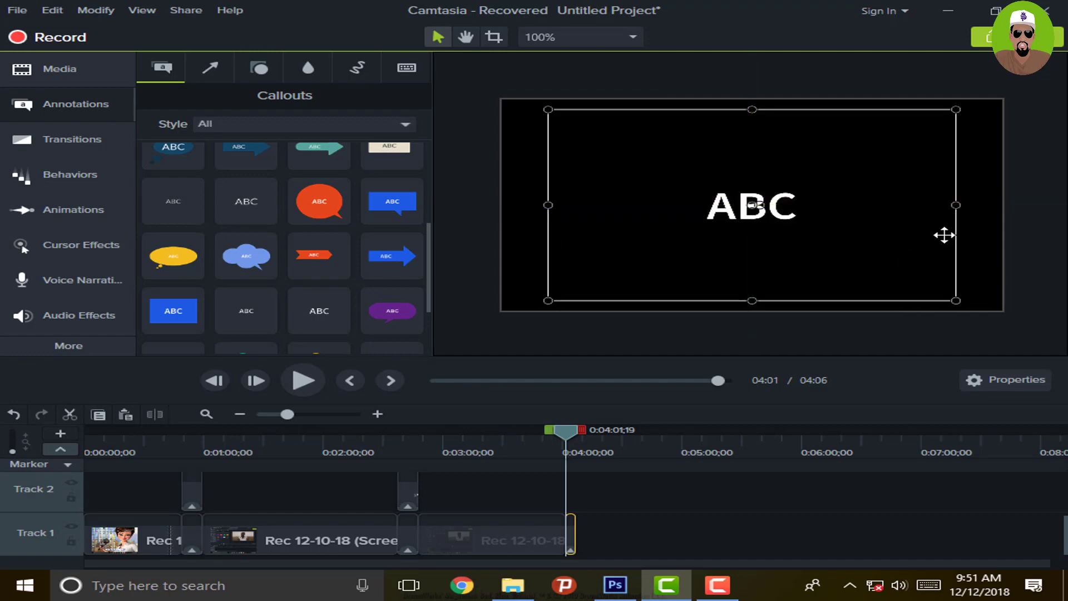
pyautogui.click(996, 238)
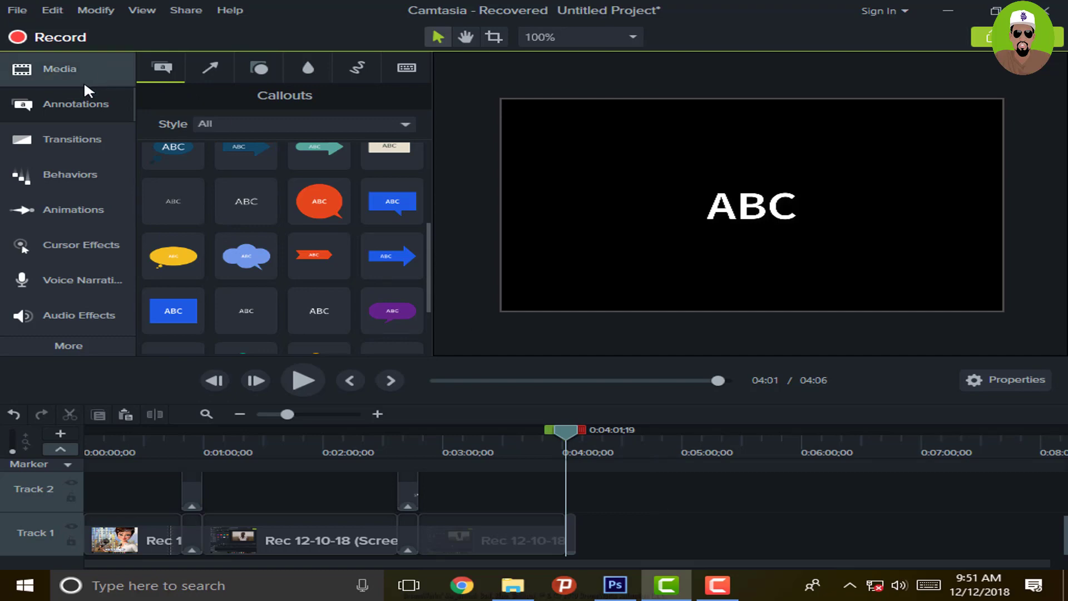
# Step: Add a Blur annotation over the ABC text, widen it to cover all the letters, and preview the result
pyautogui.click(88, 102)
pyautogui.click(88, 101)
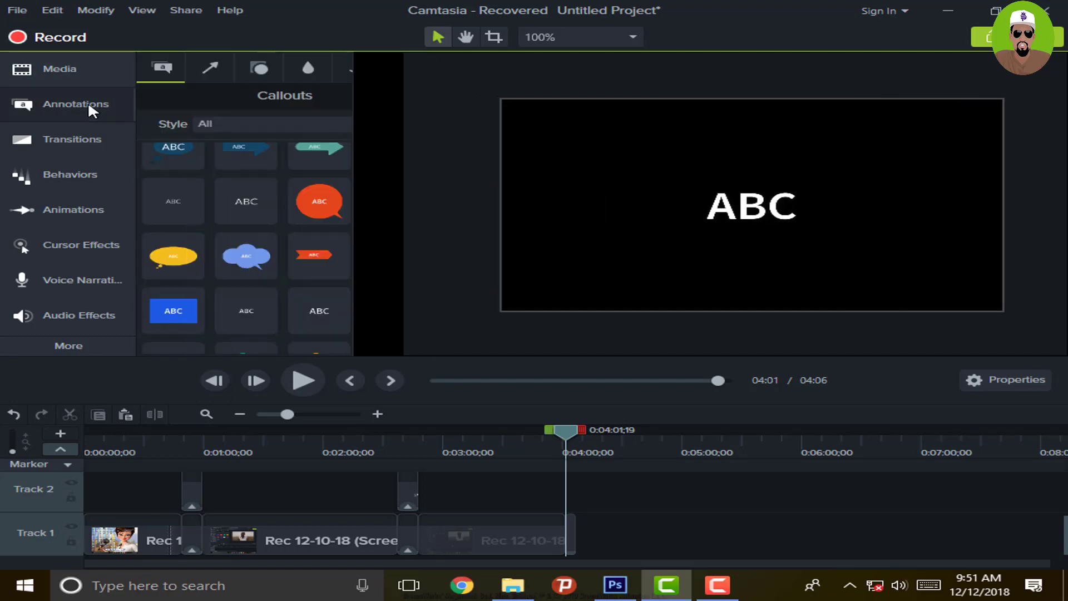
pyautogui.click(258, 69)
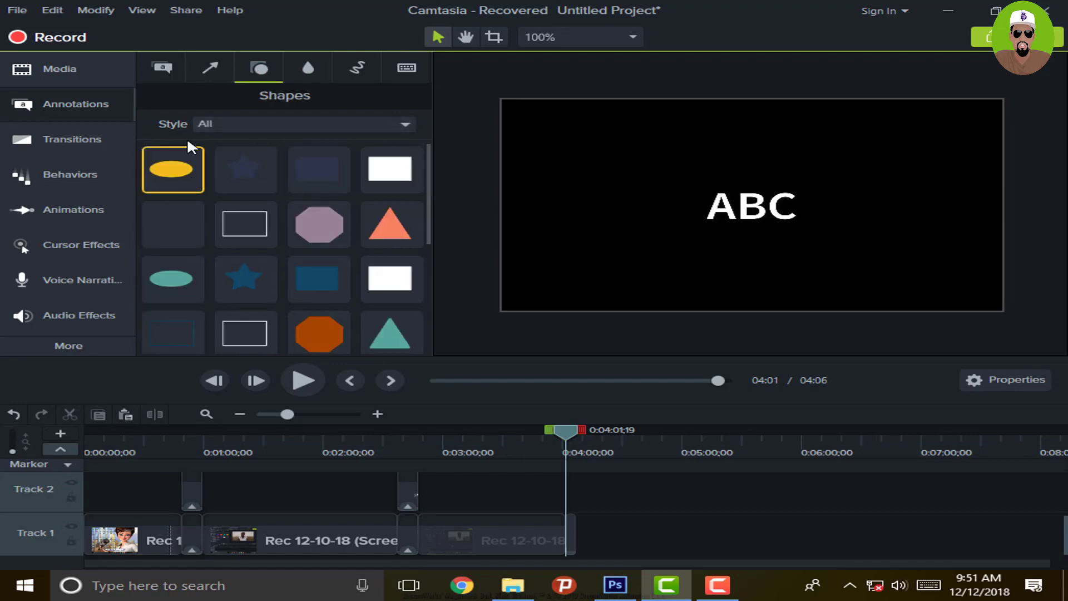
pyautogui.click(309, 63)
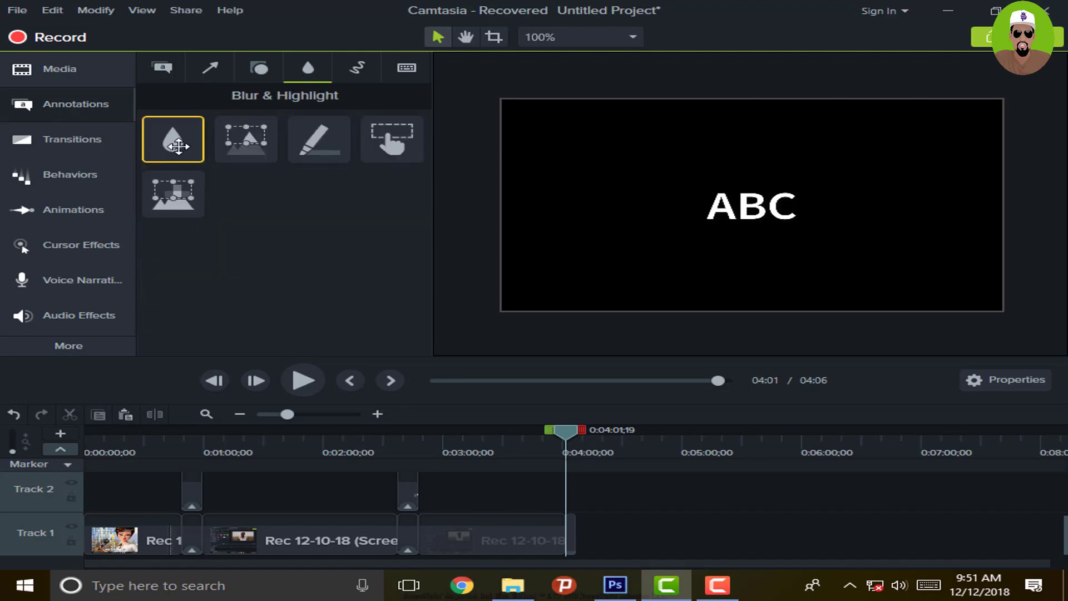
pyautogui.moveTo(336, 163); pyautogui.dragTo(733, 204)
pyautogui.moveTo(799, 204); pyautogui.dragTo(827, 203)
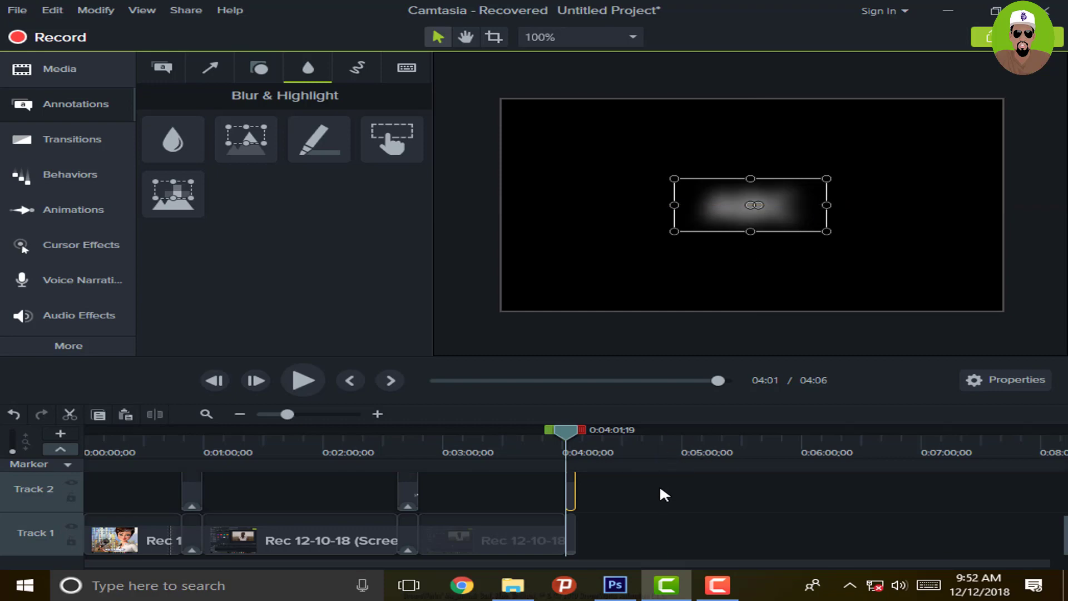
pyautogui.scroll(1, 659, 485)
pyautogui.scroll(-1, 660, 485)
pyautogui.press('space')
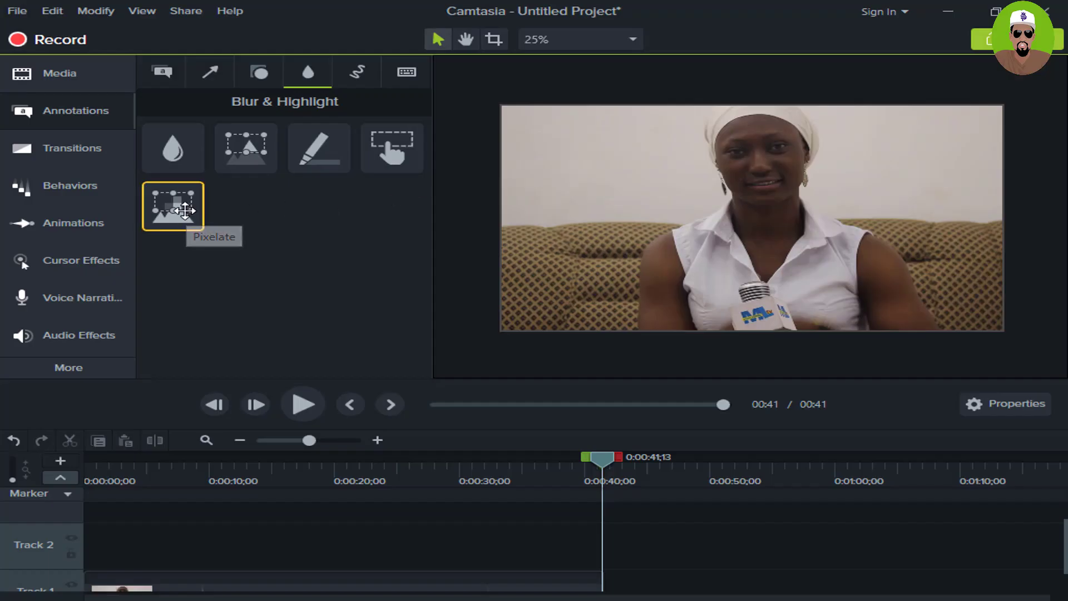
# Step: Back in the interview project, add a Pixelate annotation over the woman's face and enlarge it to cover her whole head
pyautogui.moveTo(287, 201); pyautogui.dragTo(725, 184)
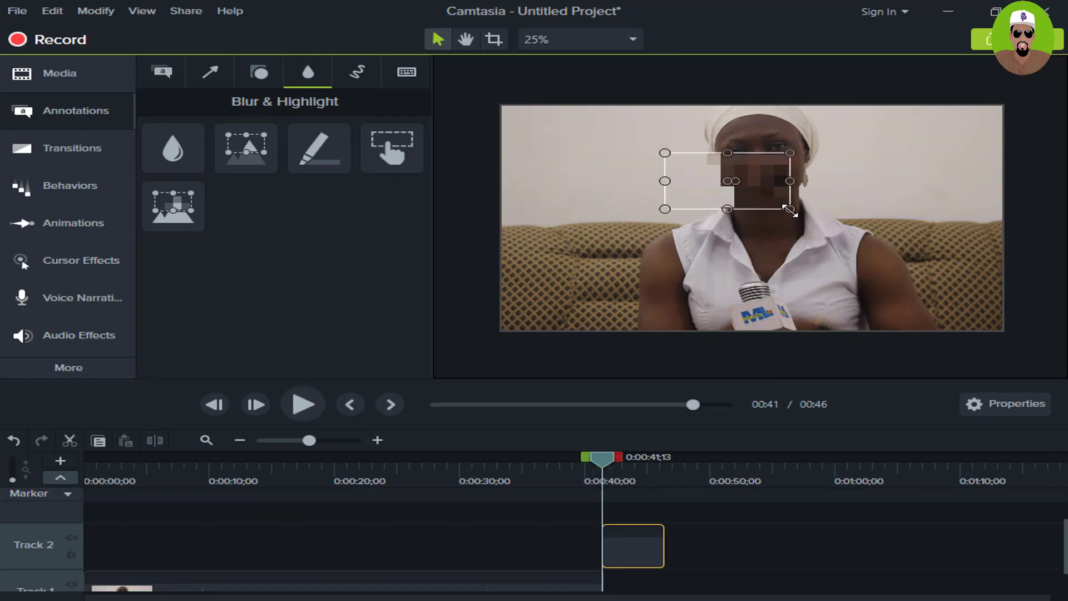
pyautogui.moveTo(790, 209); pyautogui.dragTo(767, 209)
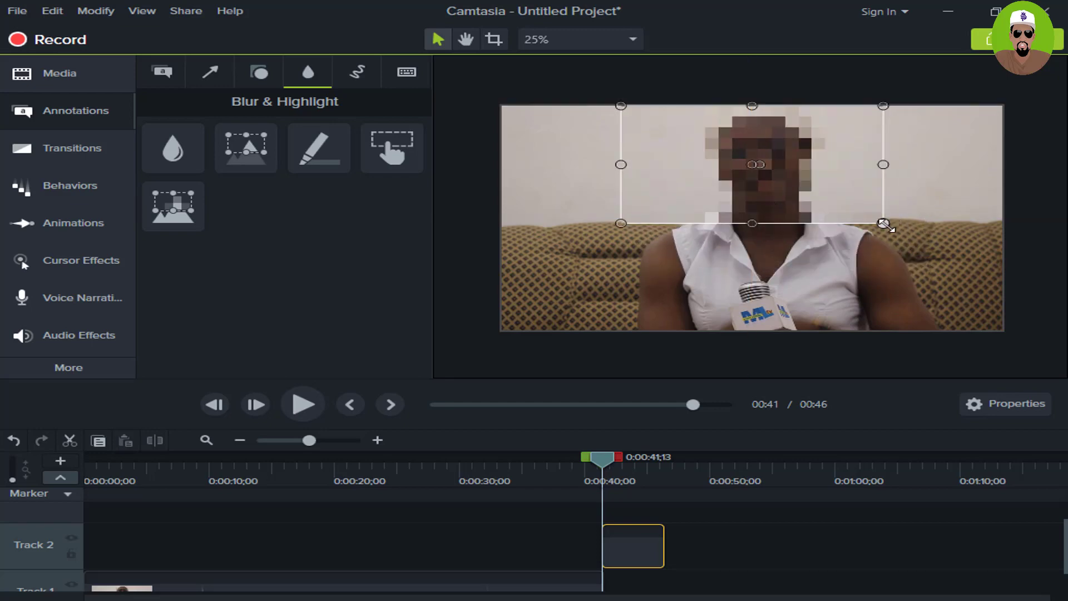
# Step: Enlarge the Pixelate annotation down to the woman's shoulders and stretch its clip from 0:00:00 to the end of the interview video
pyautogui.moveTo(885, 224); pyautogui.dragTo(902, 240)
pyautogui.moveTo(806, 222); pyautogui.dragTo(796, 219)
pyautogui.moveTo(622, 540); pyautogui.dragTo(21, 540)
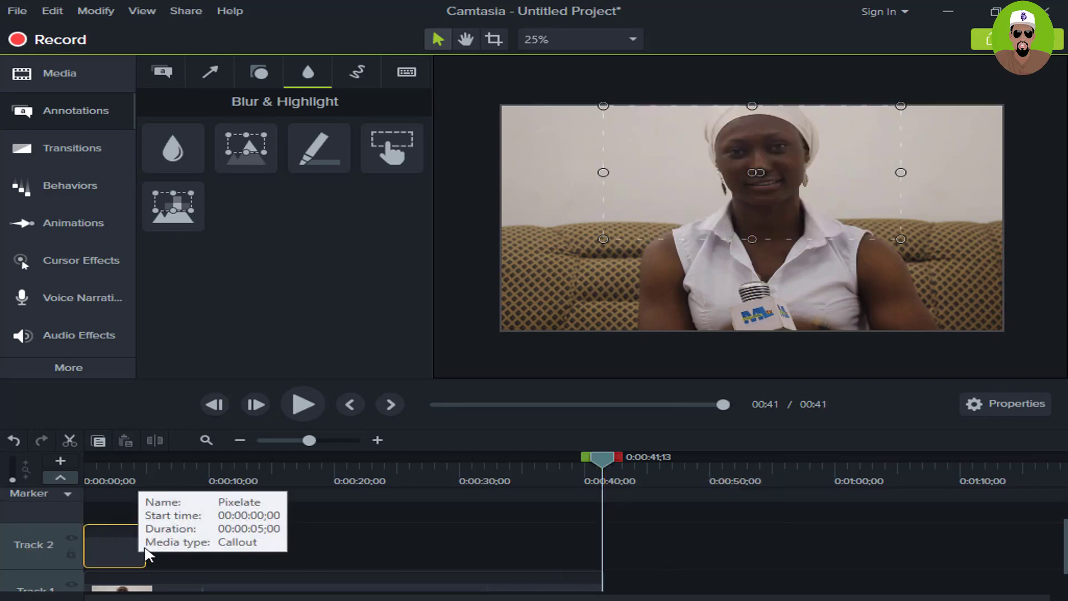
pyautogui.moveTo(145, 551); pyautogui.dragTo(608, 555)
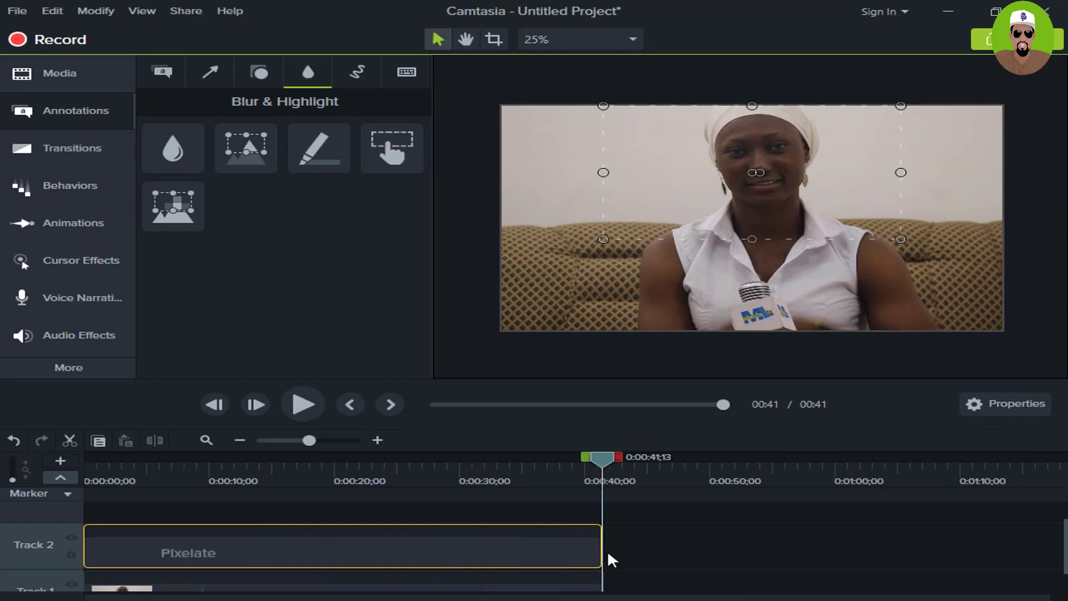
# Step: Play the interview from the beginning to check that the pixelation covers the woman's face throughout
pyautogui.moveTo(603, 457); pyautogui.dragTo(383, 457)
pyautogui.hotkey('ctrl', 'Home')
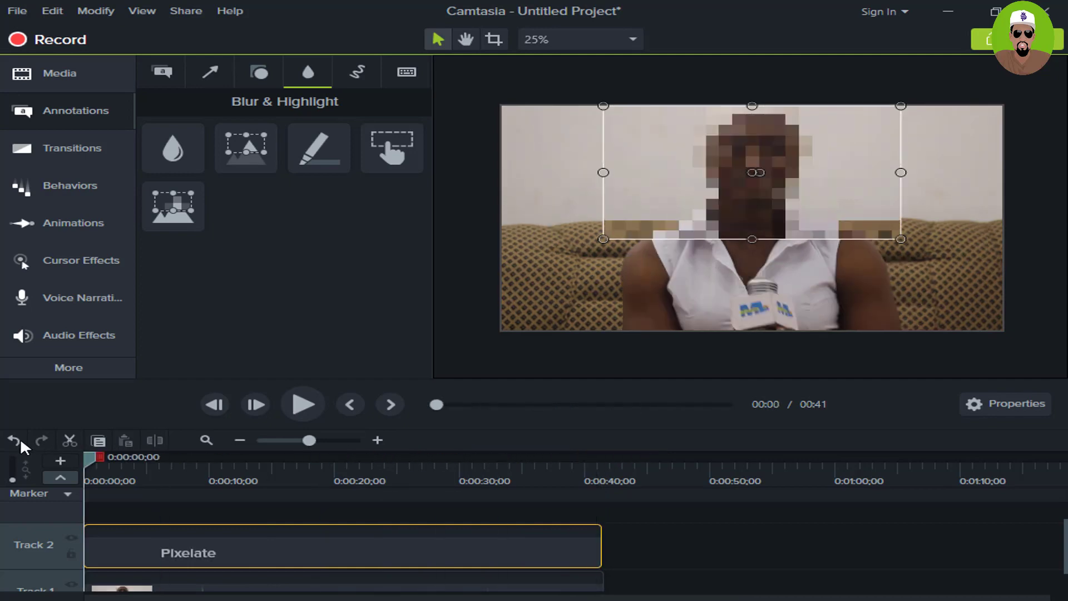
pyautogui.press('space')
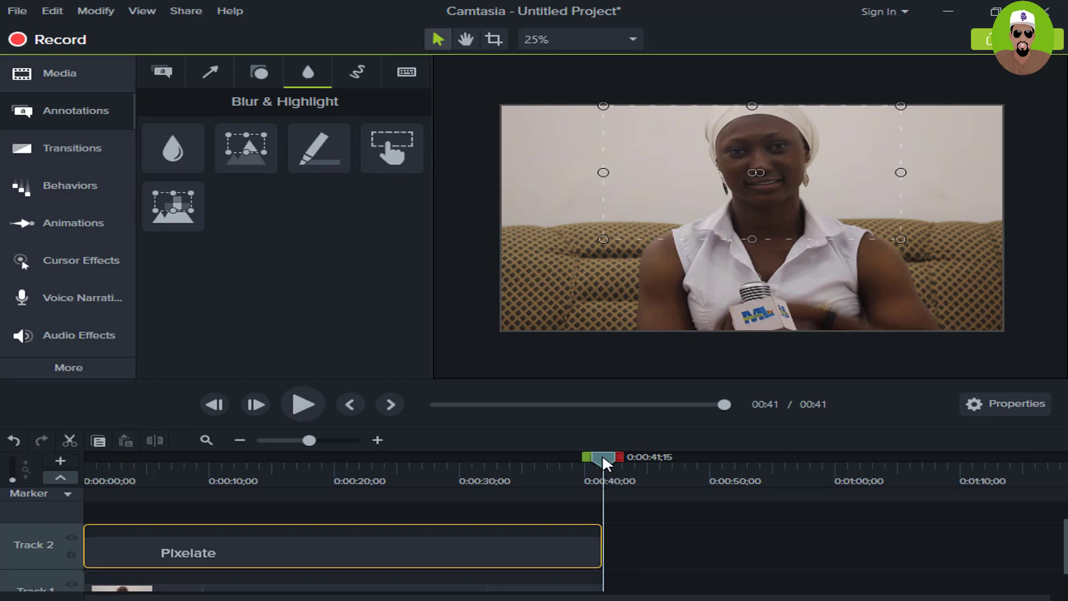
pyautogui.moveTo(601, 455); pyautogui.dragTo(595, 455)
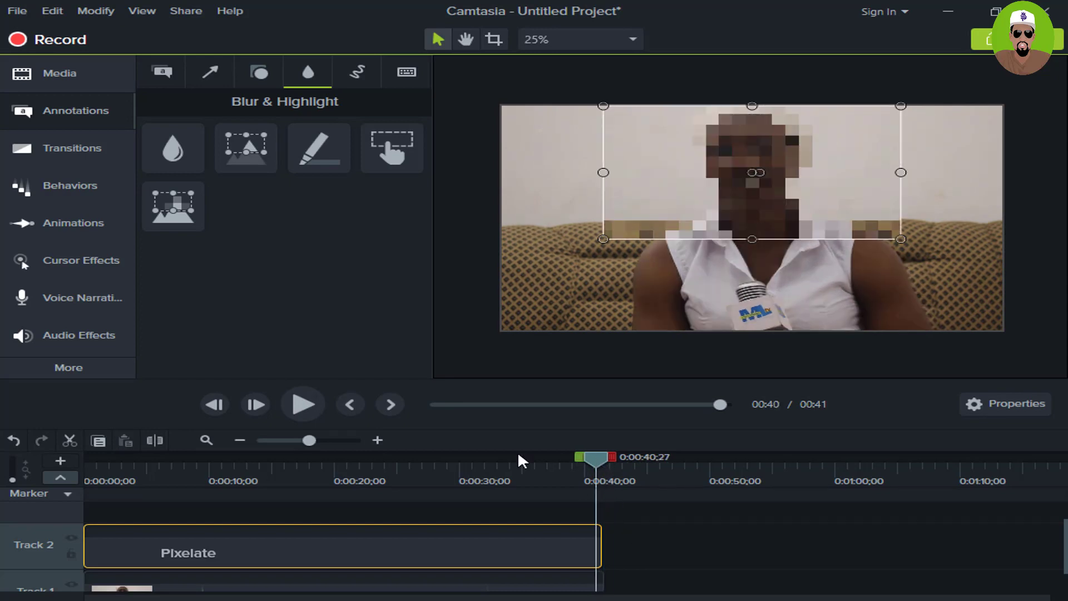
pyautogui.click(257, 145)
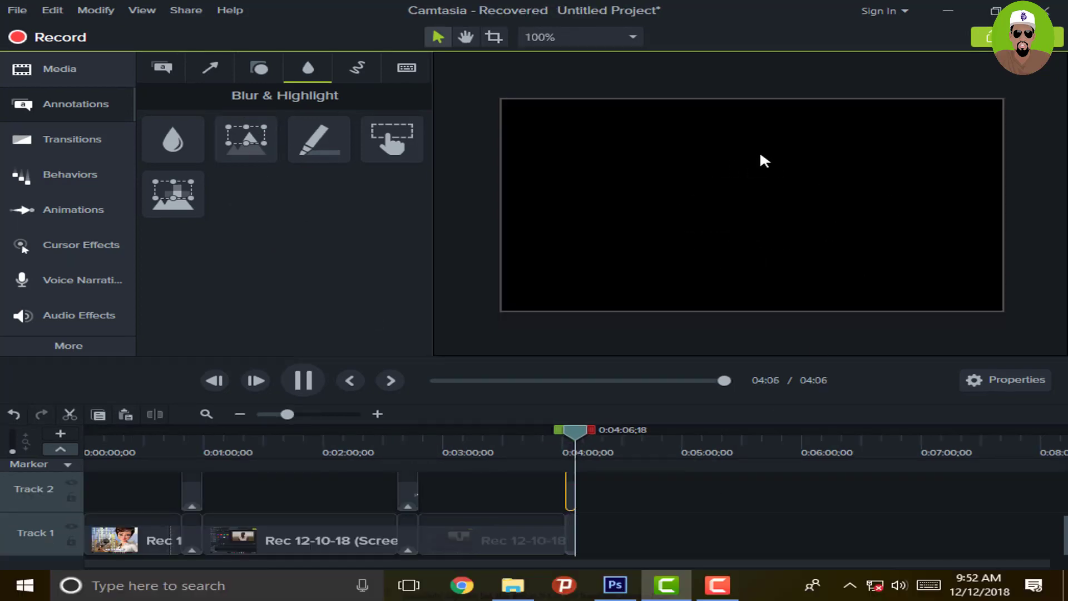
# Step: In the recovered project, return to the blurred ABC text at about 0:04:04 and hide Track 2
pyautogui.press('space')
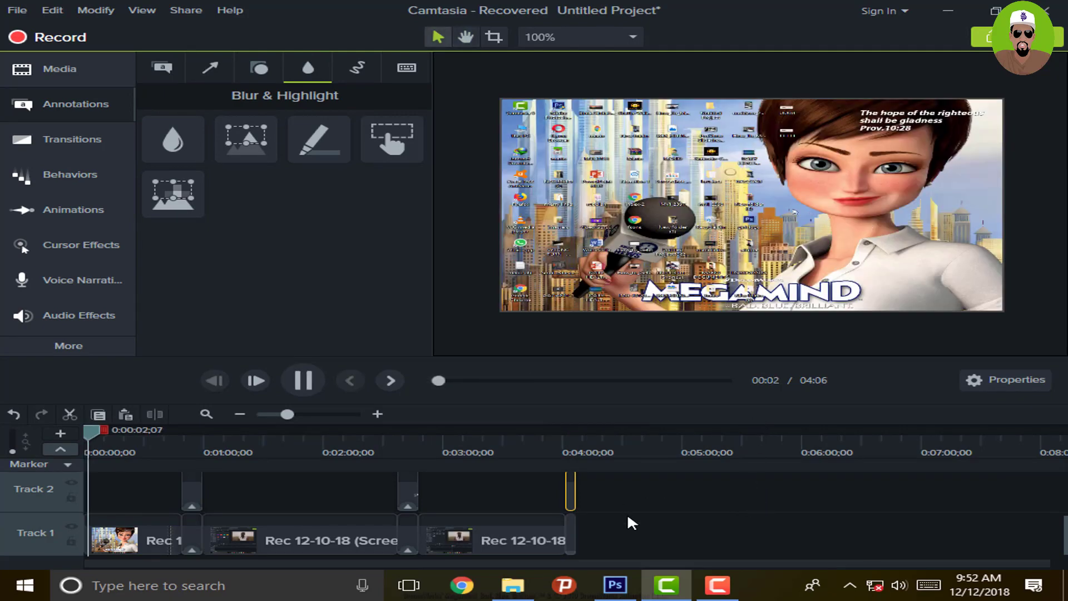
pyautogui.press('space')
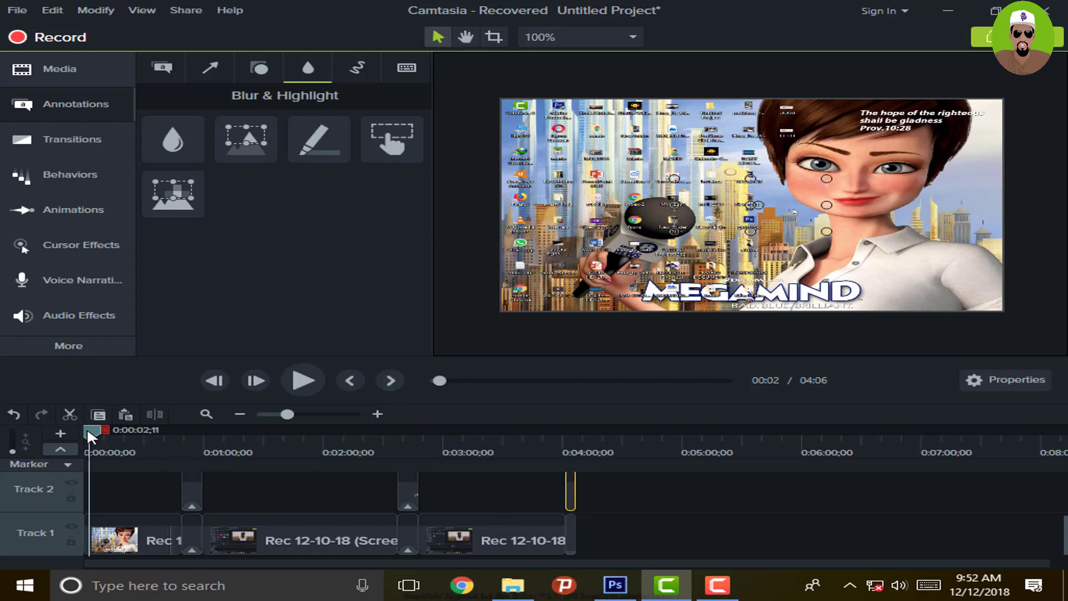
pyautogui.moveTo(87, 427); pyautogui.dragTo(570, 435)
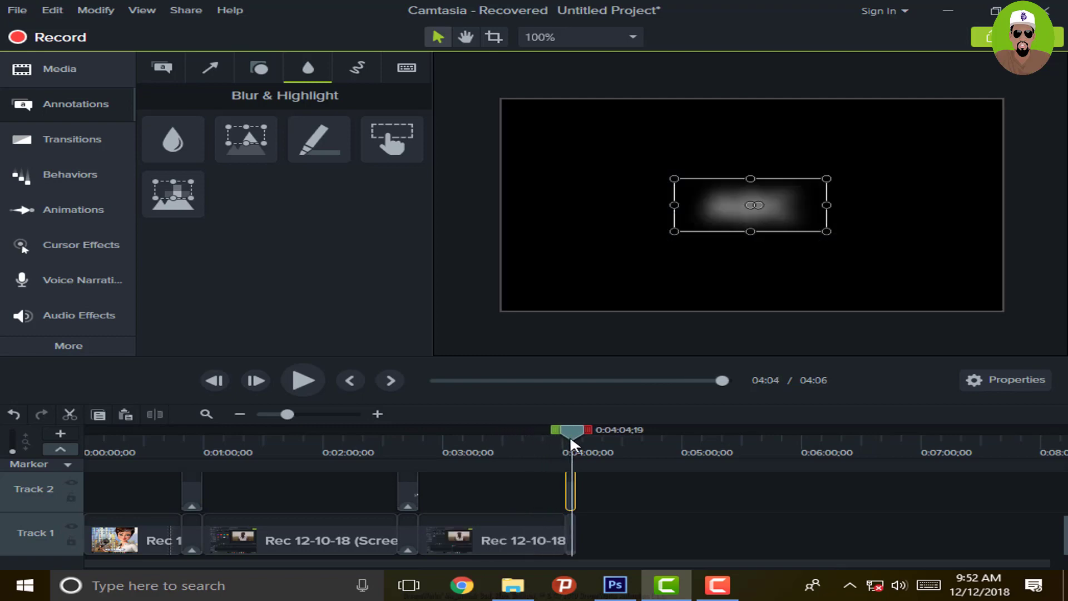
pyautogui.click(768, 270)
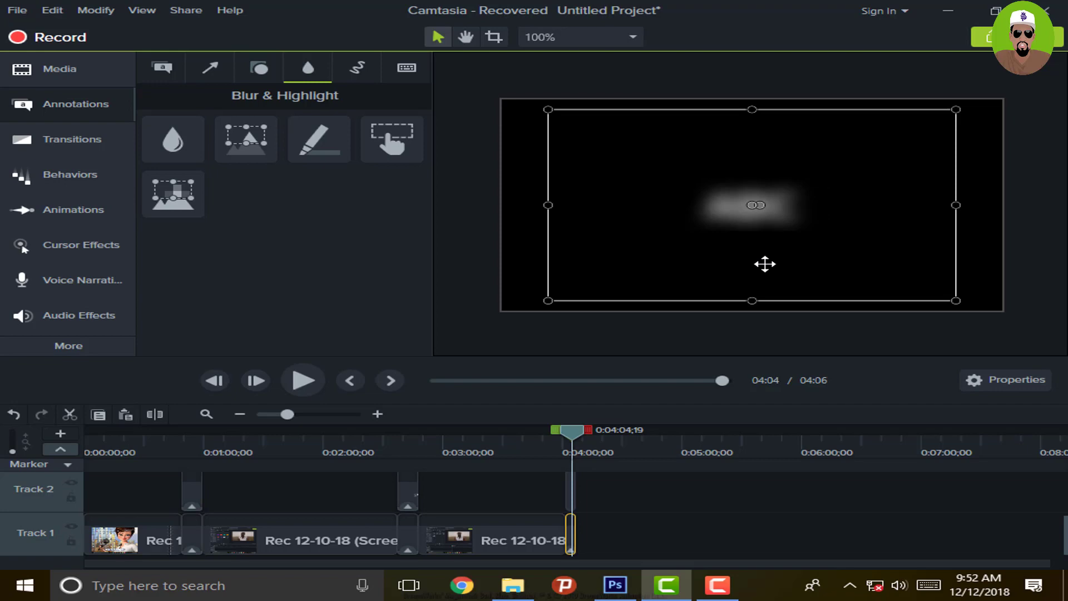
pyautogui.click(746, 219)
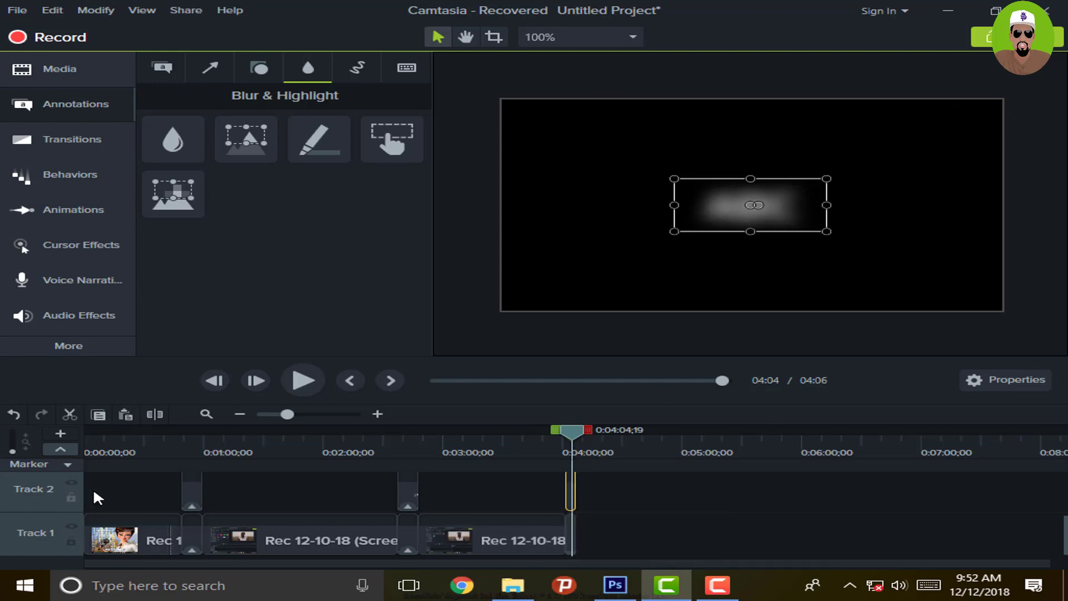
pyautogui.click(71, 483)
# Step: Replace the ABC callout's text with "thes tudents were shattered by the teacher"
pyautogui.click(726, 201)
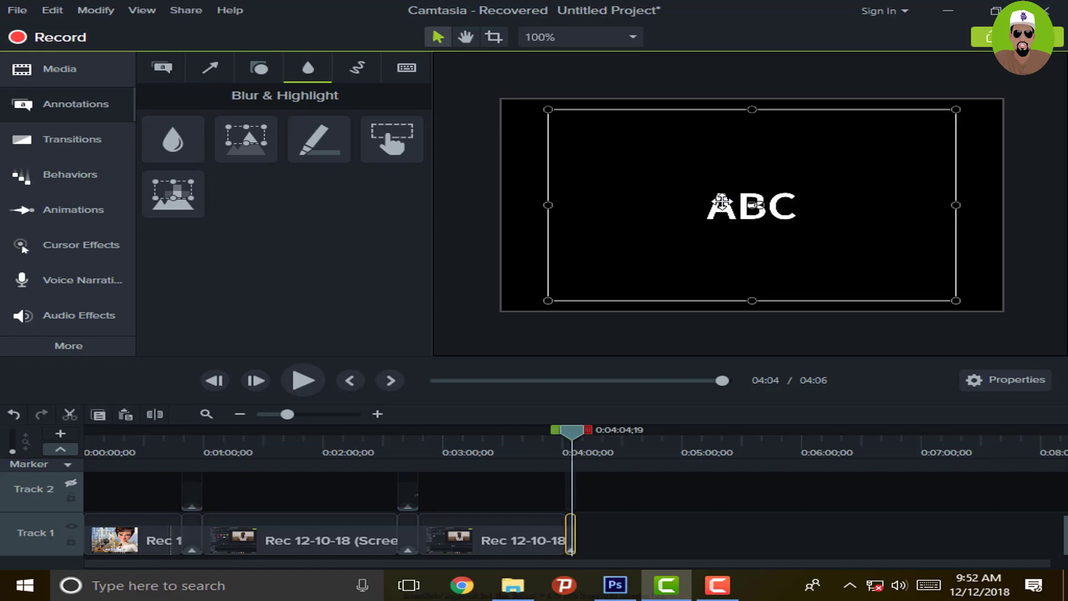
pyautogui.doubleClick(722, 202)
pyautogui.write('th')
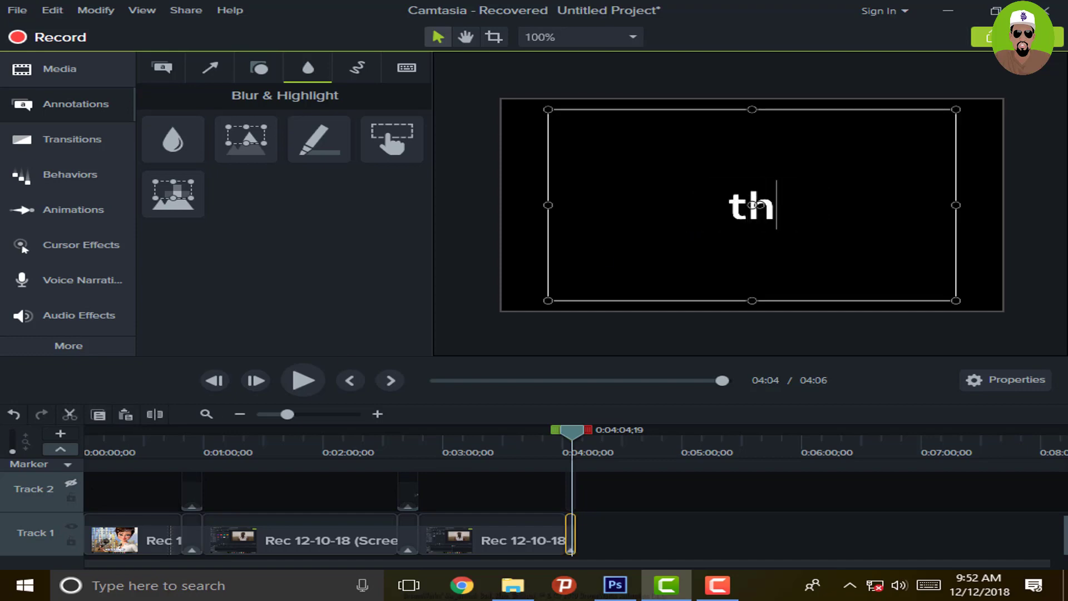
pyautogui.write('es tudents ')
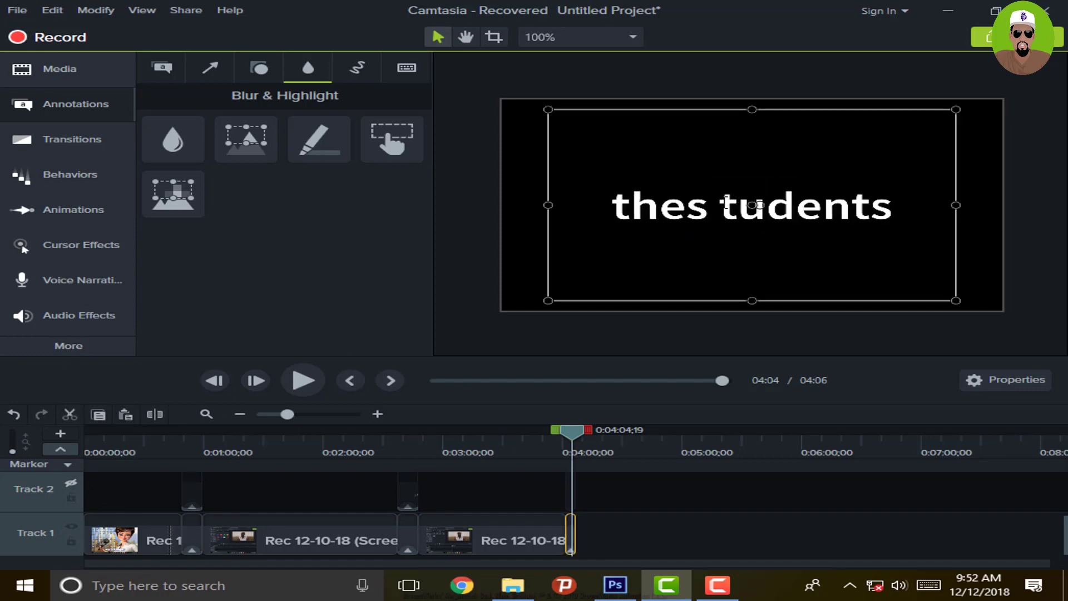
pyautogui.write('were')
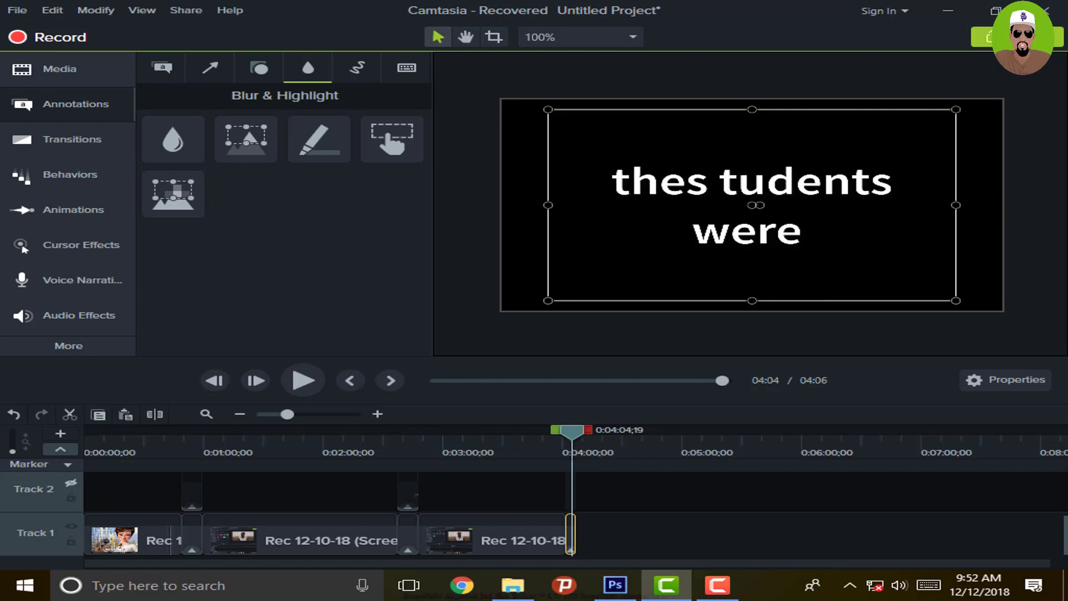
pyautogui.write(' shatt')
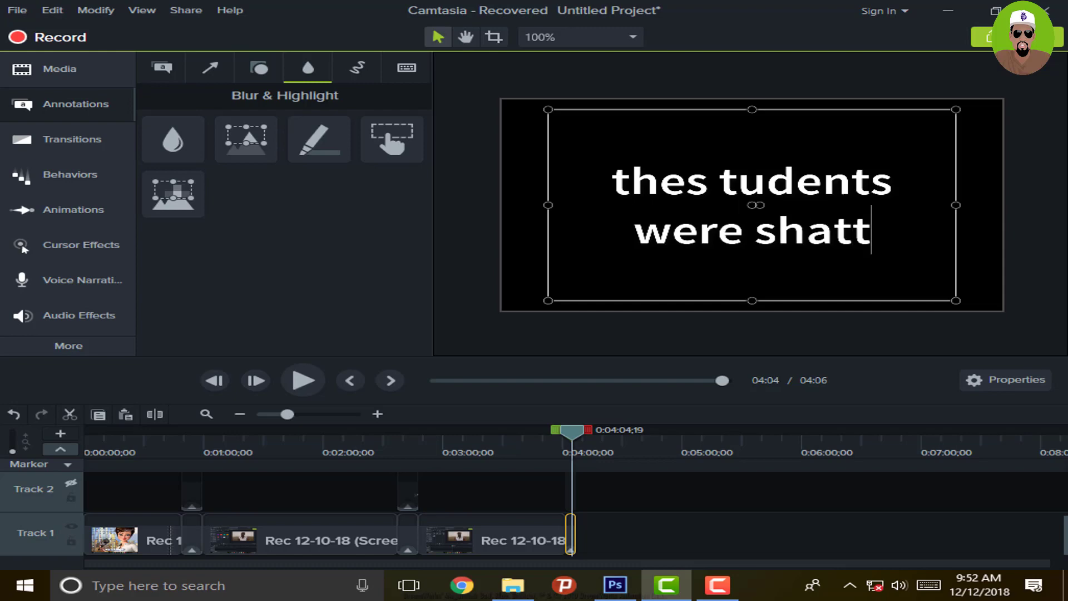
pyautogui.write('ered by h')
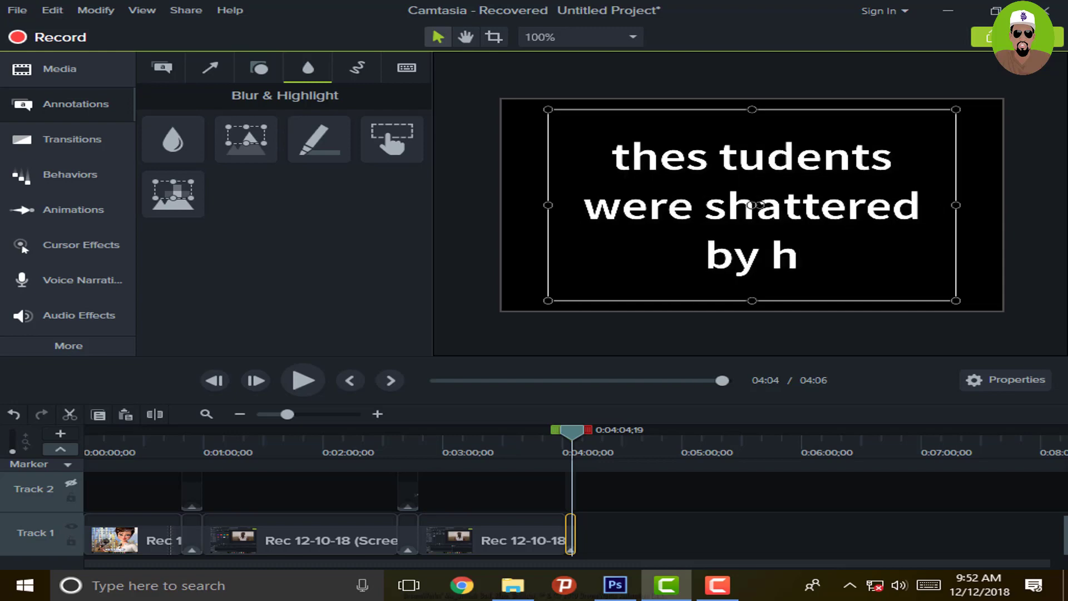
pyautogui.press('BackSpace')
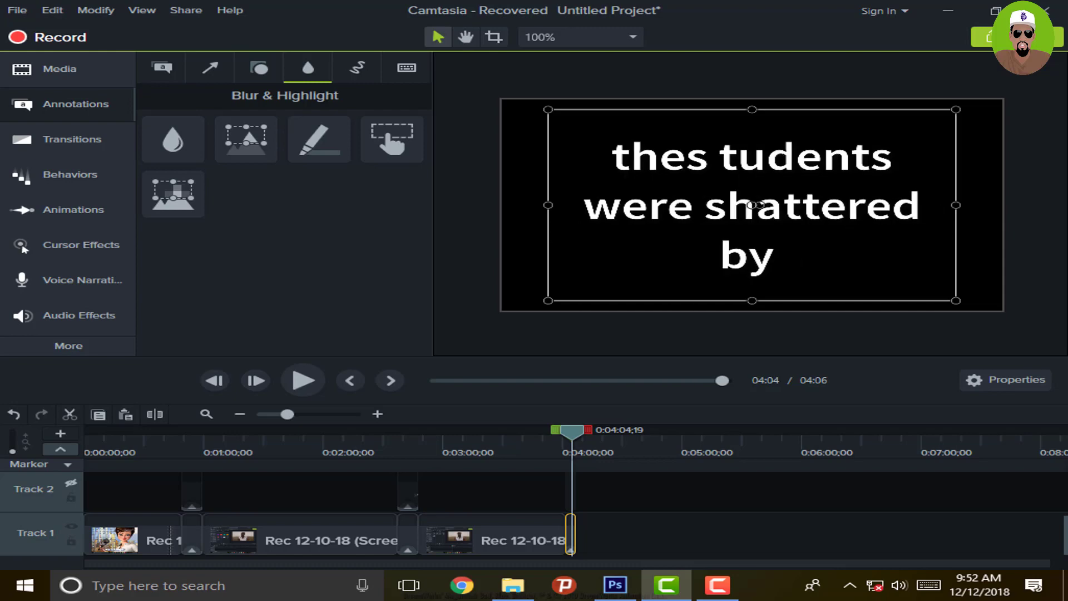
pyautogui.write('the ta')
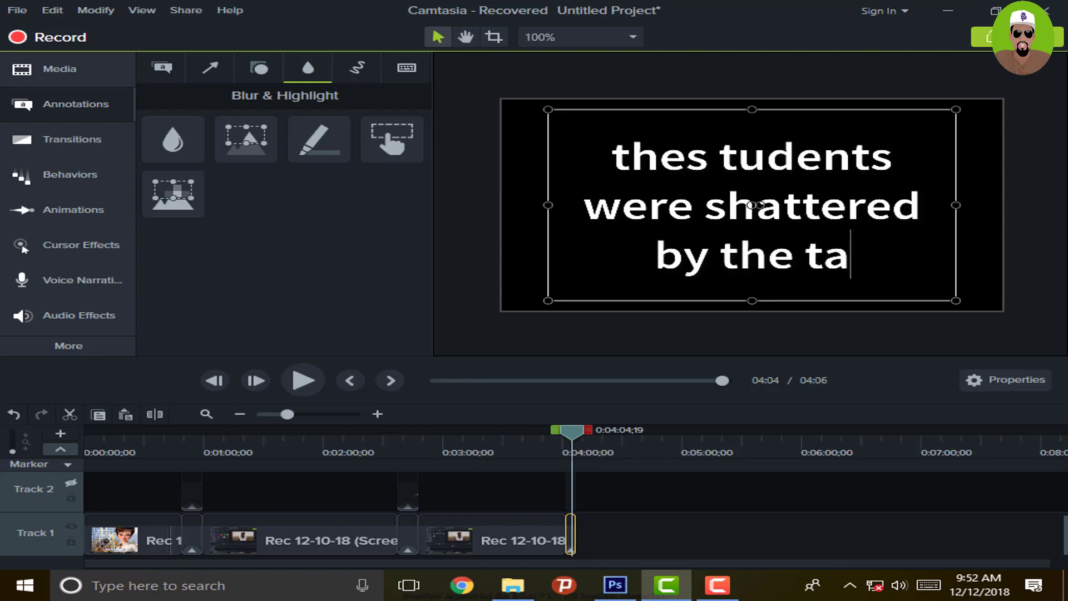
pyautogui.press('BackSpace')
pyautogui.write('eacher')
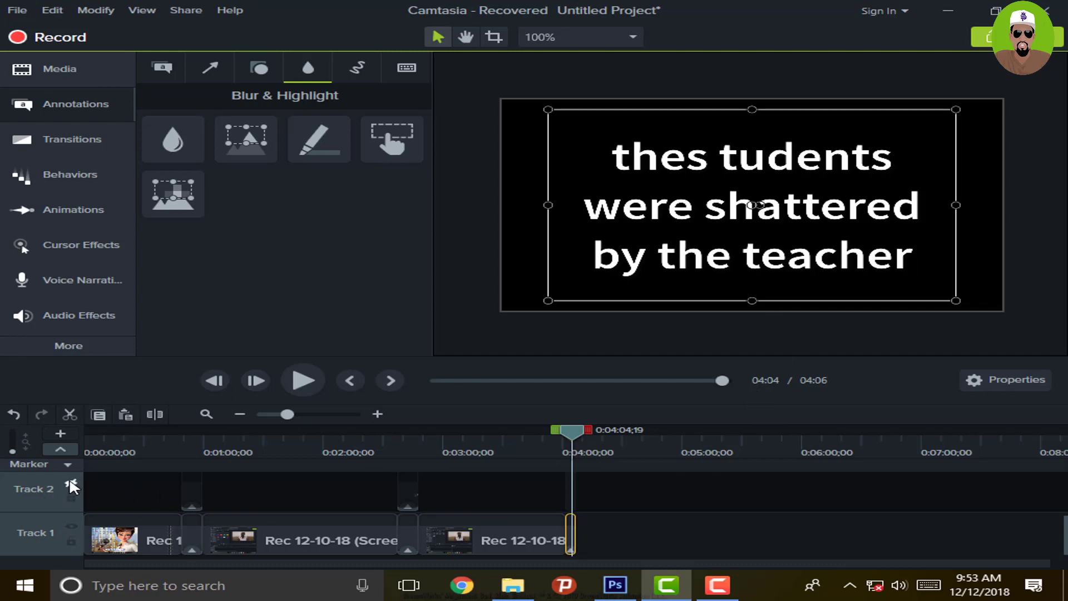
# Step: Show Track 2 again, fit the Blur annotation over the word "shattered", and preview the result
pyautogui.moveTo(71, 487); pyautogui.dragTo(752, 204)
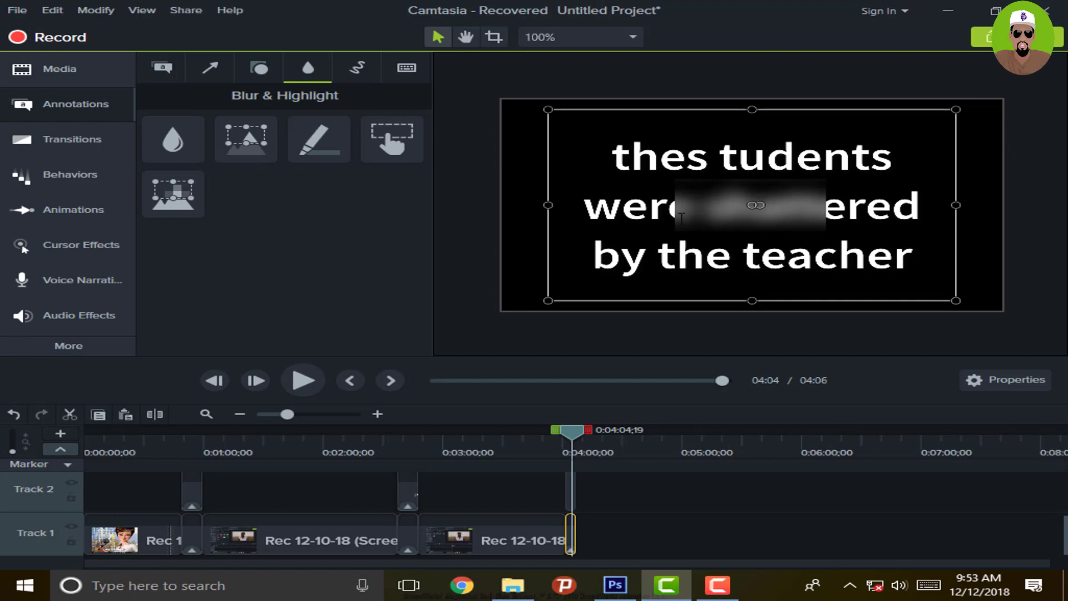
pyautogui.click(572, 495)
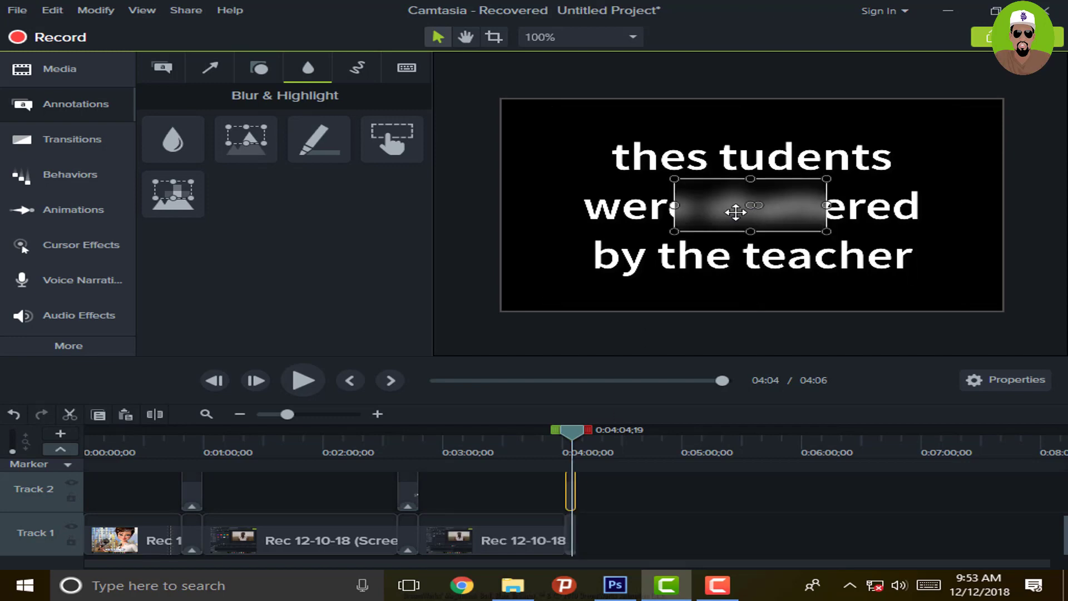
pyautogui.moveTo(730, 210); pyautogui.dragTo(771, 210)
pyautogui.moveTo(847, 205); pyautogui.dragTo(940, 205)
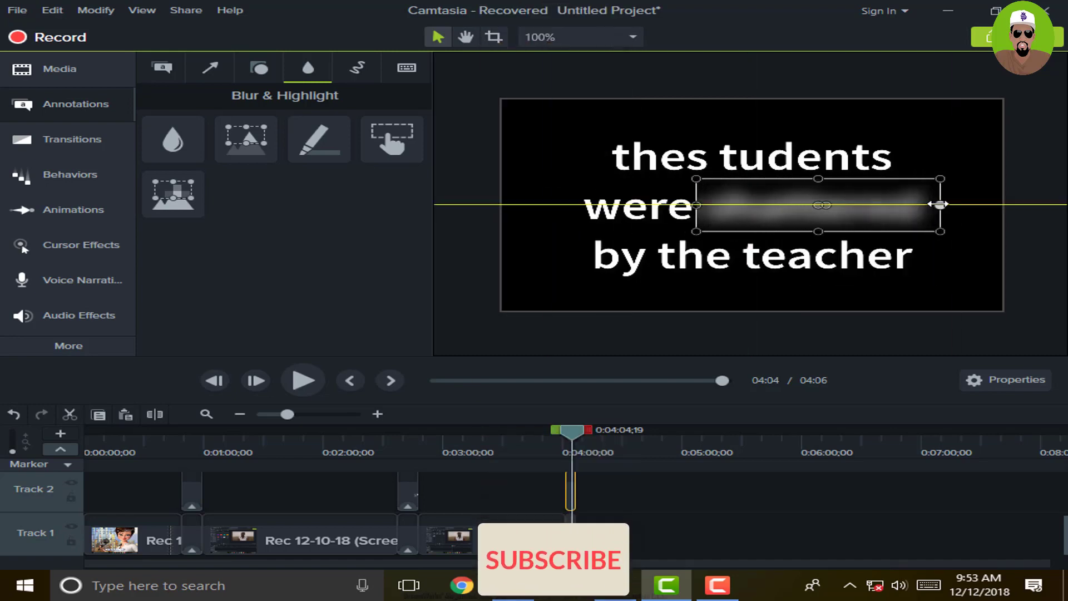
pyautogui.click(629, 492)
pyautogui.press('space')
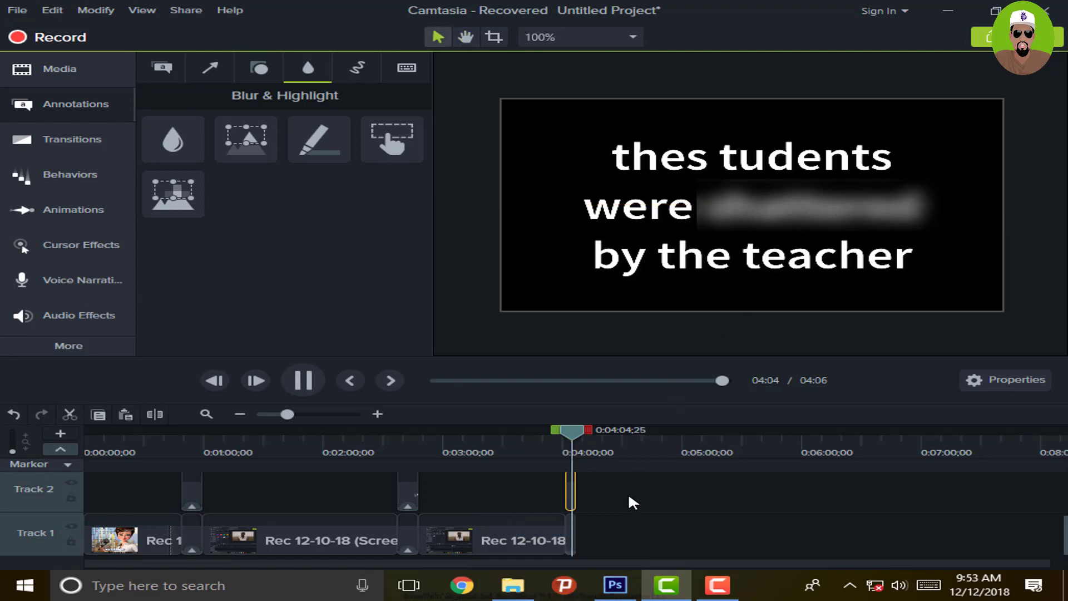
# Step: Stop the playback and delete the Blur annotation covering the word "shattered"
pyautogui.click(566, 528)
pyautogui.moveTo(573, 528); pyautogui.dragTo(573, 504)
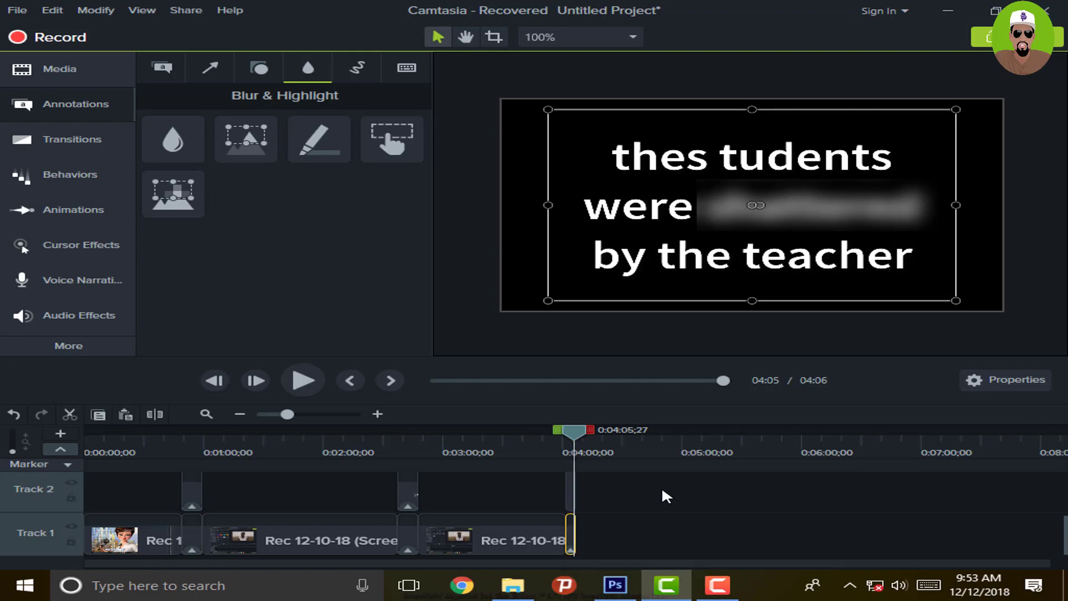
pyautogui.click(971, 195)
pyautogui.click(631, 207)
pyautogui.click(529, 230)
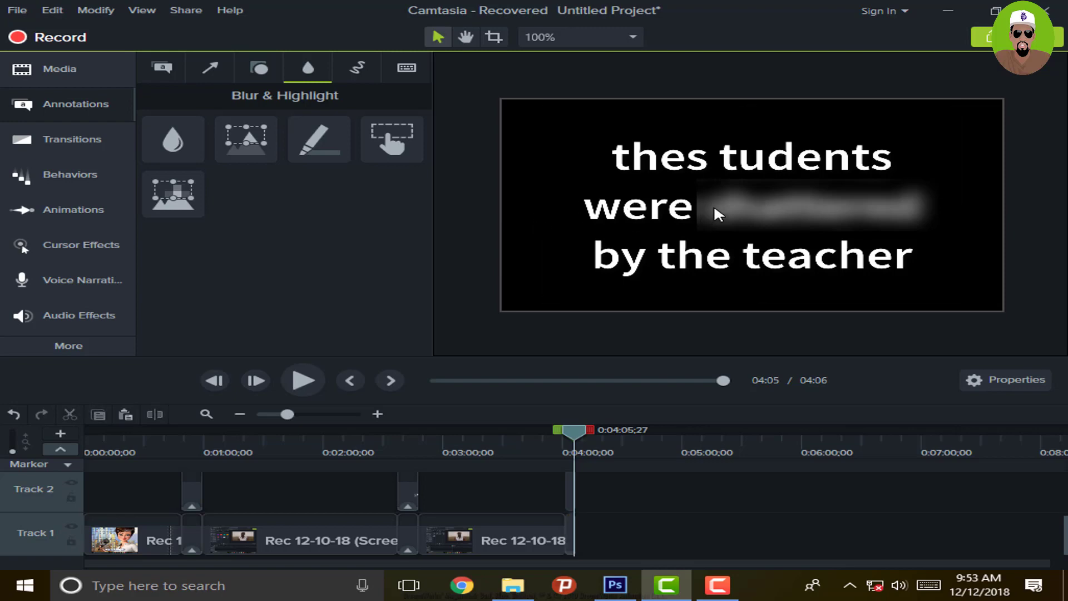
pyautogui.click(715, 208)
pyautogui.press('Delete')
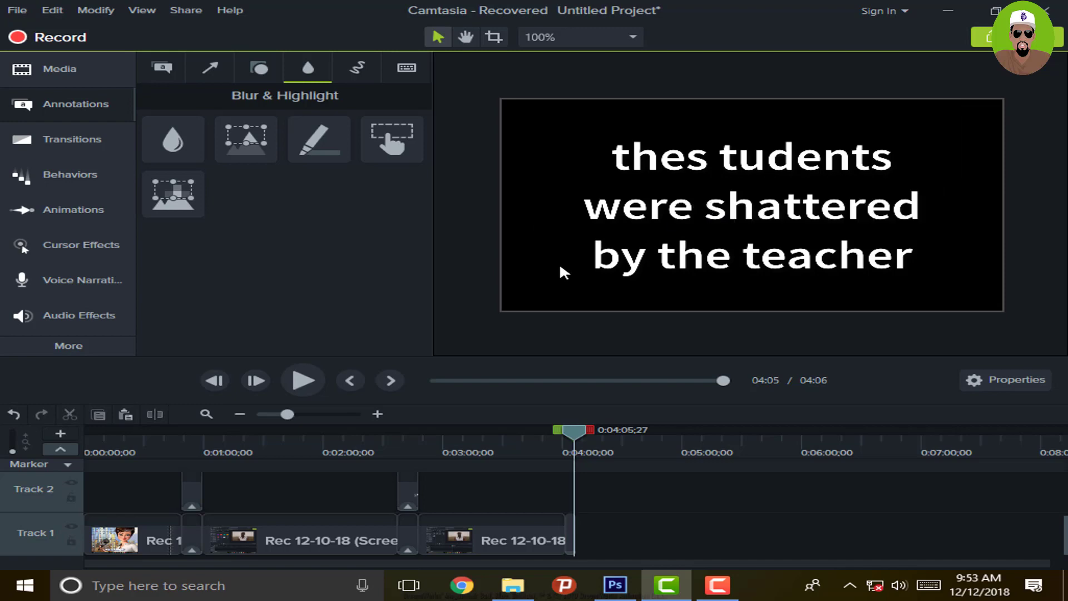
# Step: Add a Pixelate annotation over the callout's first line, resize it to cover only "thes tudents", and preview it
pyautogui.moveTo(170, 194)
pyautogui.mouseDown()
pyautogui.moveTo(622, 215)
pyautogui.moveTo(661, 171)
pyautogui.moveTo(907, 269)
pyautogui.mouseUp()
pyautogui.moveTo(909, 210); pyautogui.dragTo(758, 219)
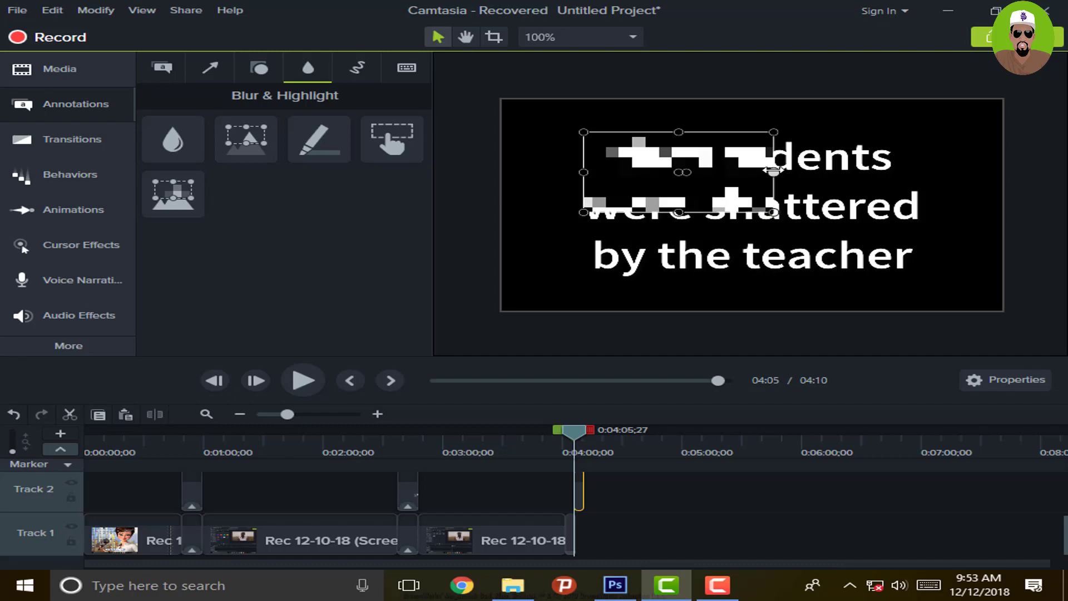
pyautogui.moveTo(774, 172); pyautogui.dragTo(907, 172)
pyautogui.moveTo(745, 212); pyautogui.dragTo(746, 182)
pyautogui.click(706, 267)
pyautogui.press('space')
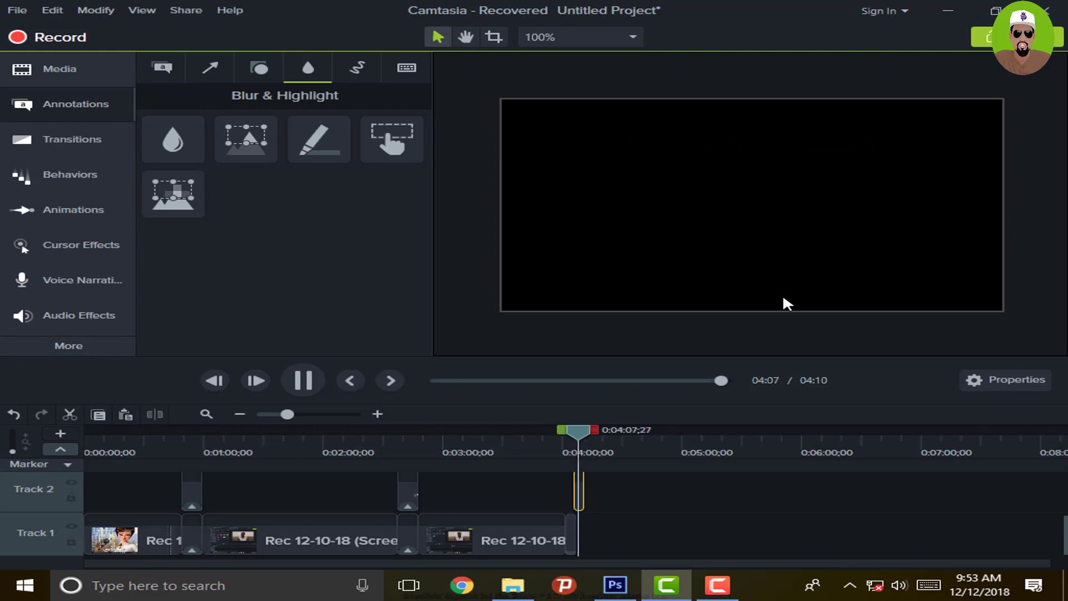
# Step: Stop the playback and extend the text callout on Track 1 to end at about 0:04:08
pyautogui.click(566, 487)
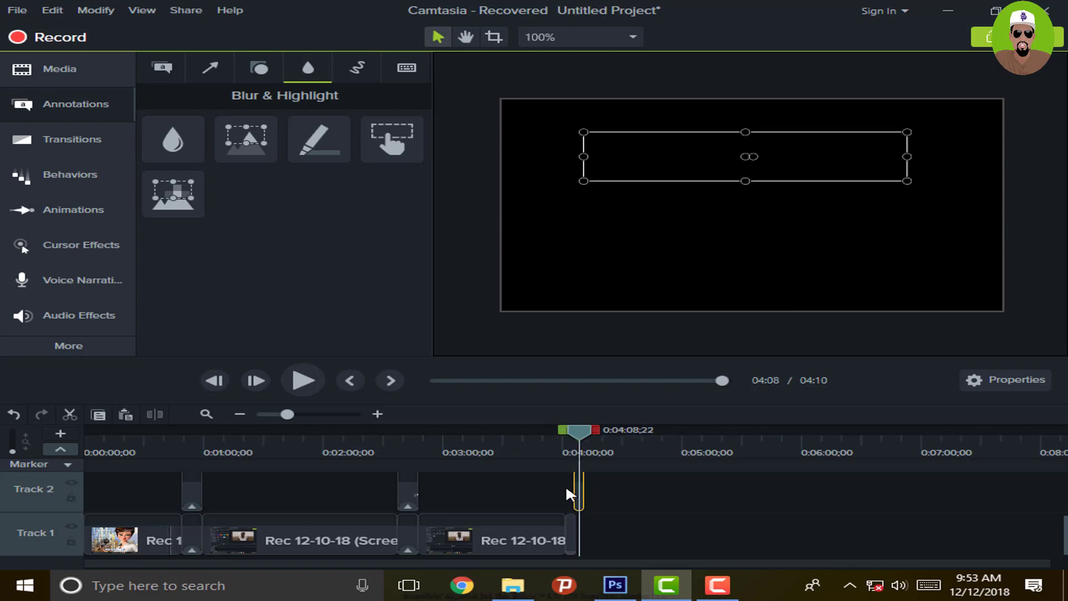
pyautogui.click(571, 532)
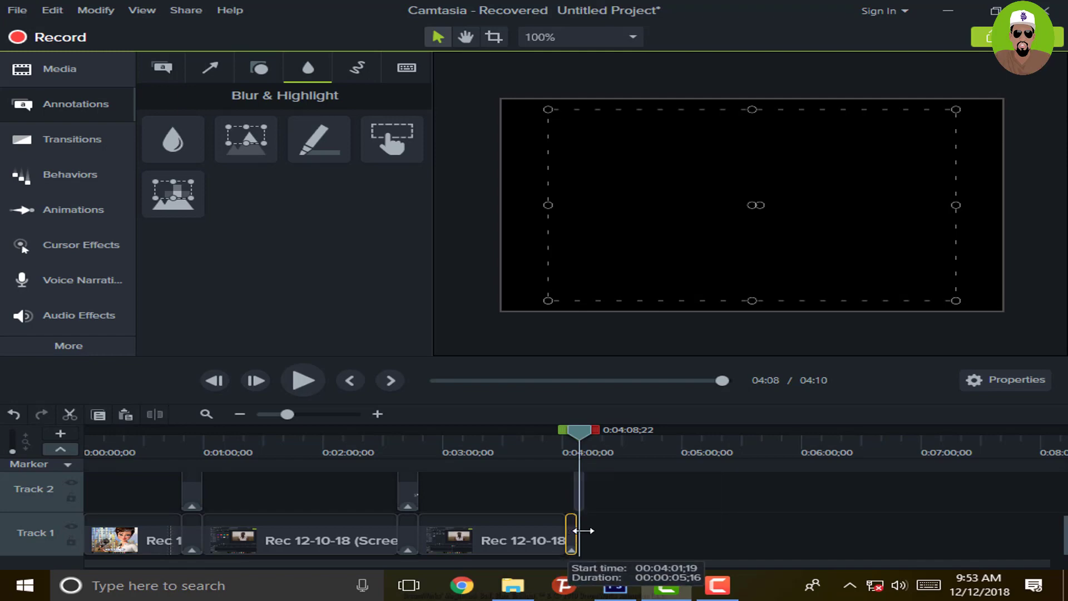
pyautogui.click(582, 489)
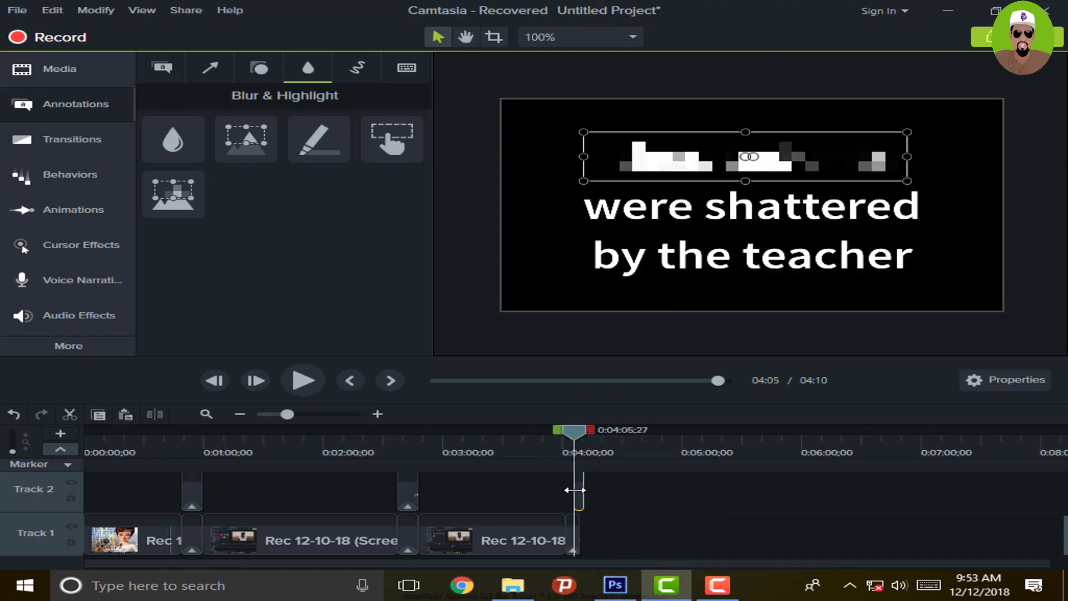
# Step: Align the Pixelate clip above the text callout, stretch it to the same length, and play from about 0:03:57
pyautogui.moveTo(578, 495); pyautogui.dragTo(559, 495)
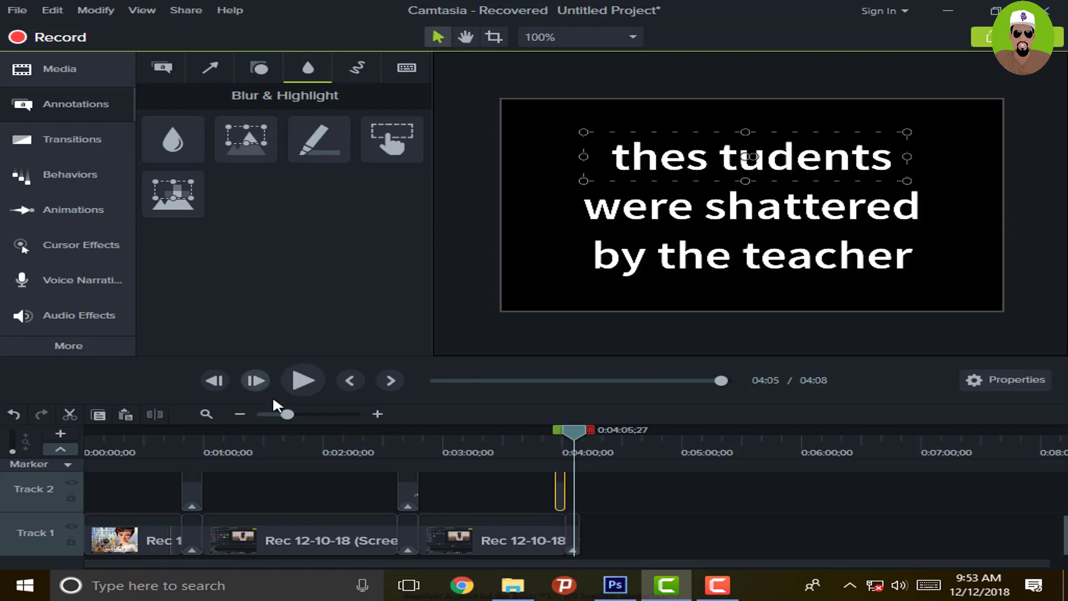
pyautogui.moveTo(289, 414); pyautogui.dragTo(301, 414)
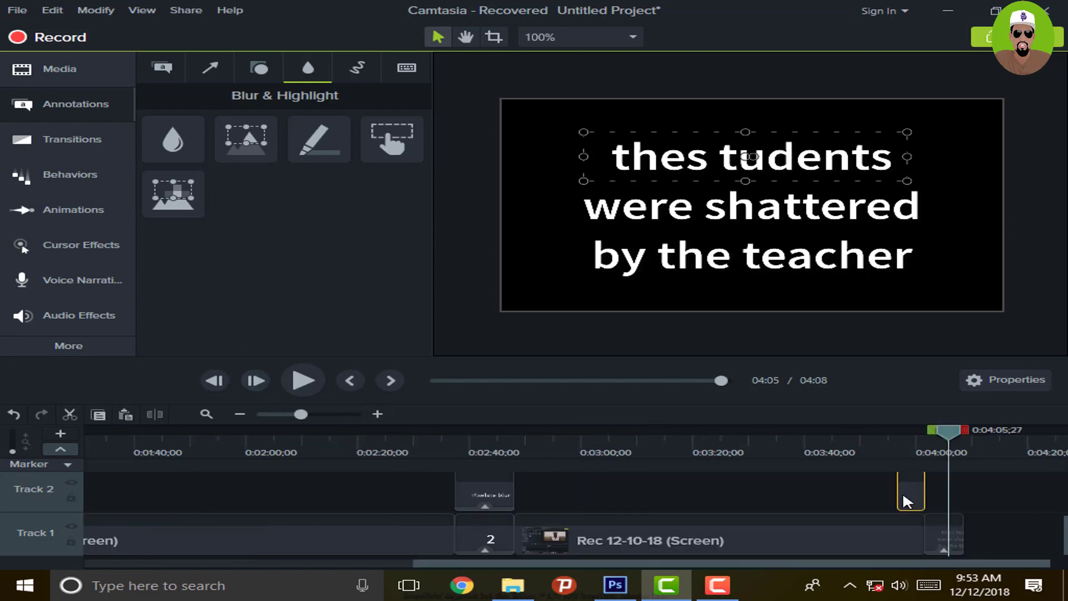
pyautogui.moveTo(928, 496); pyautogui.dragTo(963, 496)
pyautogui.moveTo(946, 433); pyautogui.dragTo(900, 435)
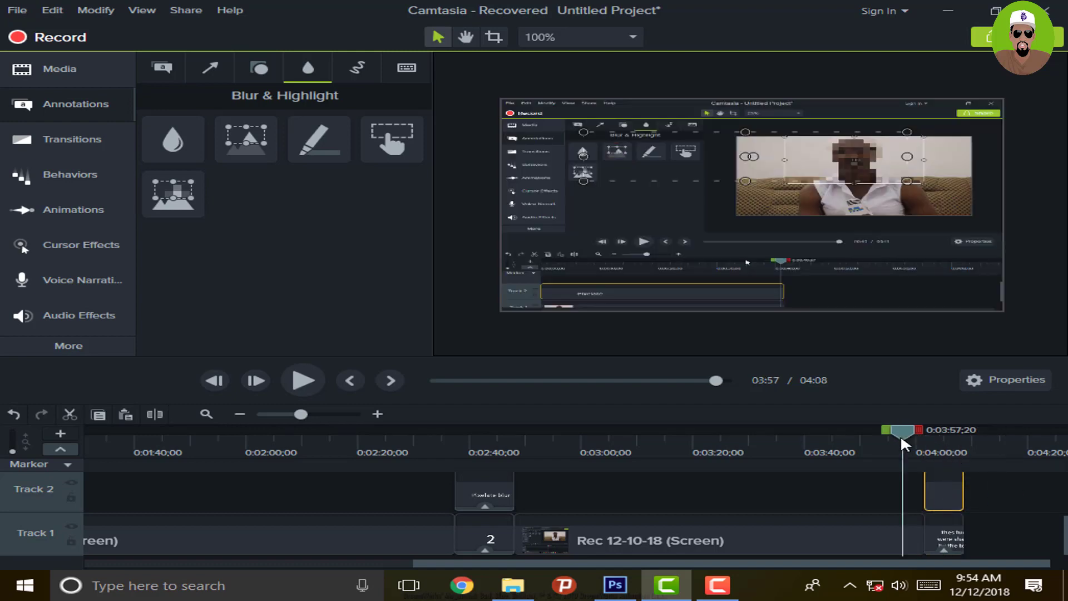
pyautogui.press('space')
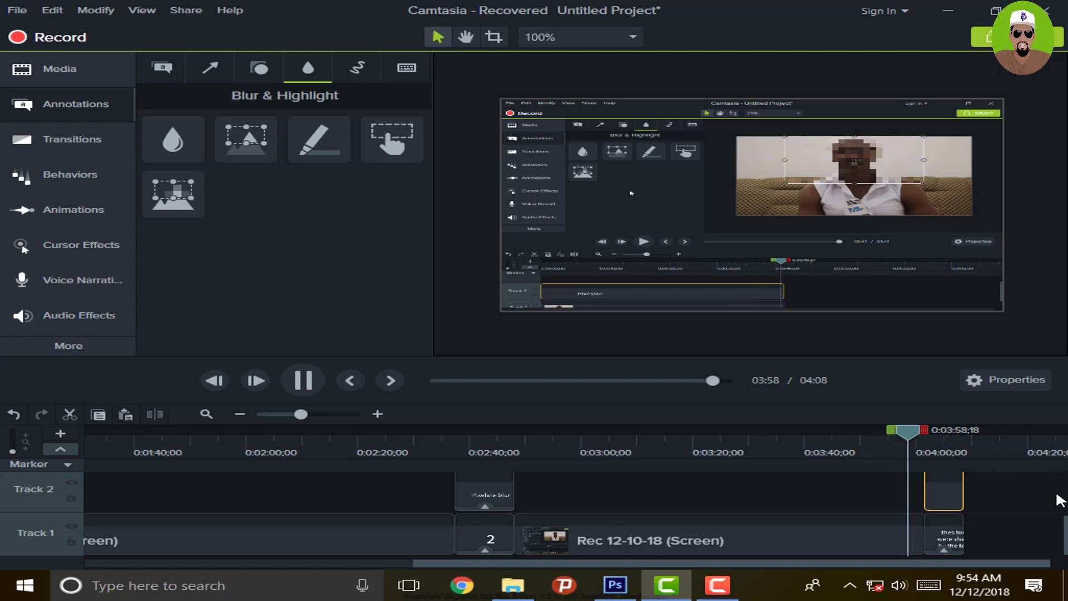